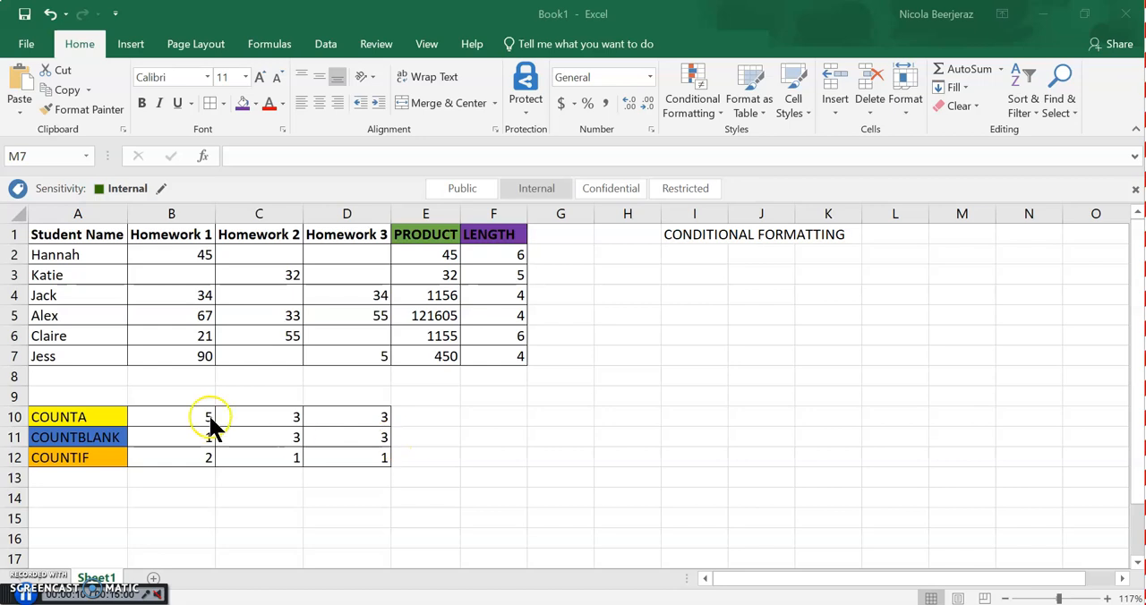
# Clear the COUNTA results in cells B10:D10
pyautogui.click(182, 419)
pyautogui.moveTo(182, 419); pyautogui.dragTo(361, 421)
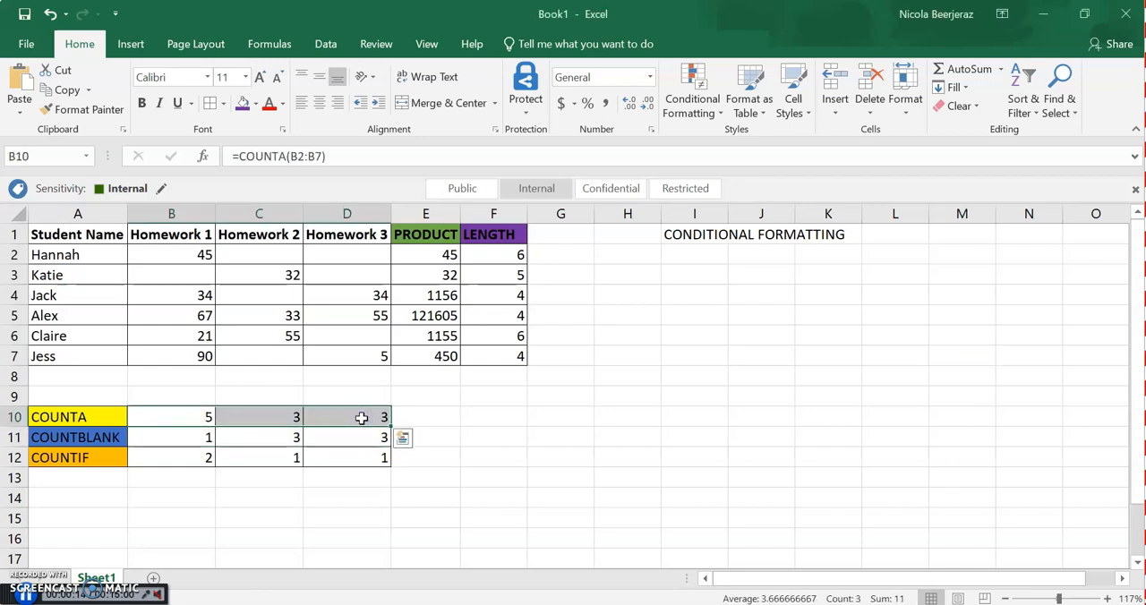
pyautogui.press('Delete')
# Insert the COUNTA function in cell B10, bringing up its arguments
pyautogui.click(193, 415)
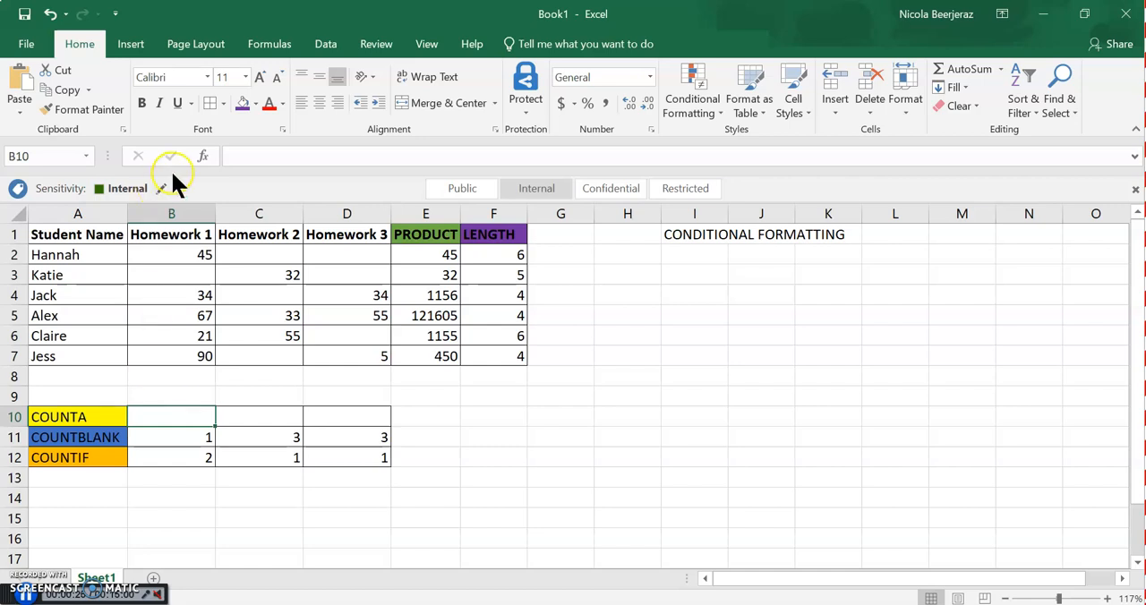
pyautogui.click(201, 156)
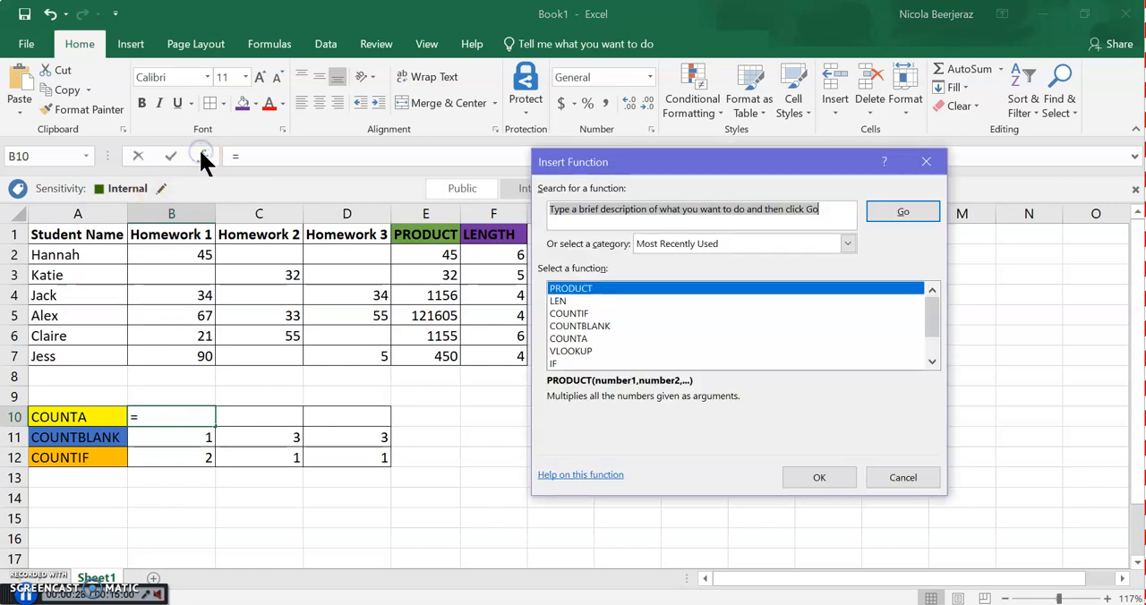
pyautogui.click(573, 338)
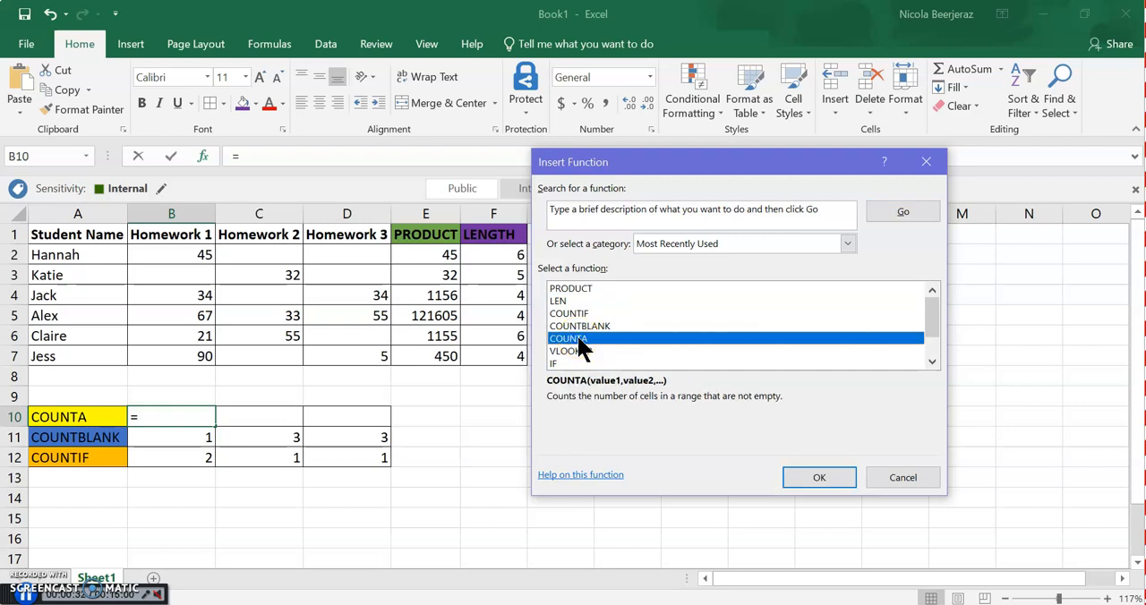
pyautogui.click(819, 477)
pyautogui.click(629, 223)
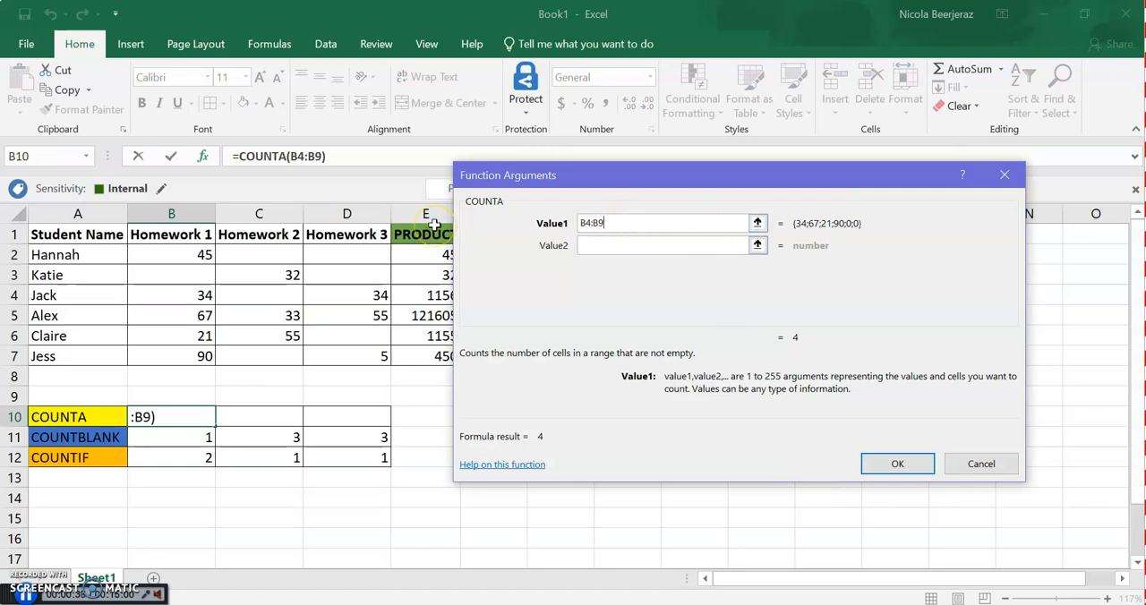
pyautogui.write('+')
pyautogui.moveTo(200, 253); pyautogui.dragTo(200, 357)
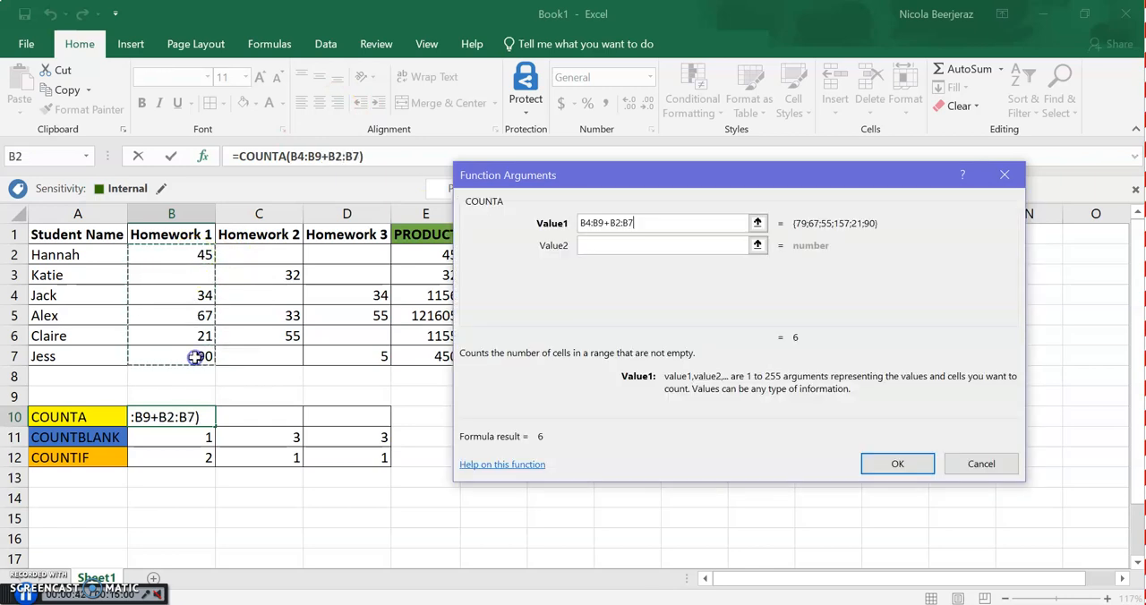
pyautogui.click(672, 223)
pyautogui.press('BackSpace')
pyautogui.press('BackSpace')
pyautogui.press('BackSpace')
pyautogui.press('BackSpace')
pyautogui.press('BackSpace')
pyautogui.press('BackSpace')
pyautogui.press('BackSpace')
pyautogui.press('BackSpace')
pyautogui.press('BackSpace')
pyautogui.press('BackSpace')
pyautogui.press('BackSpace')
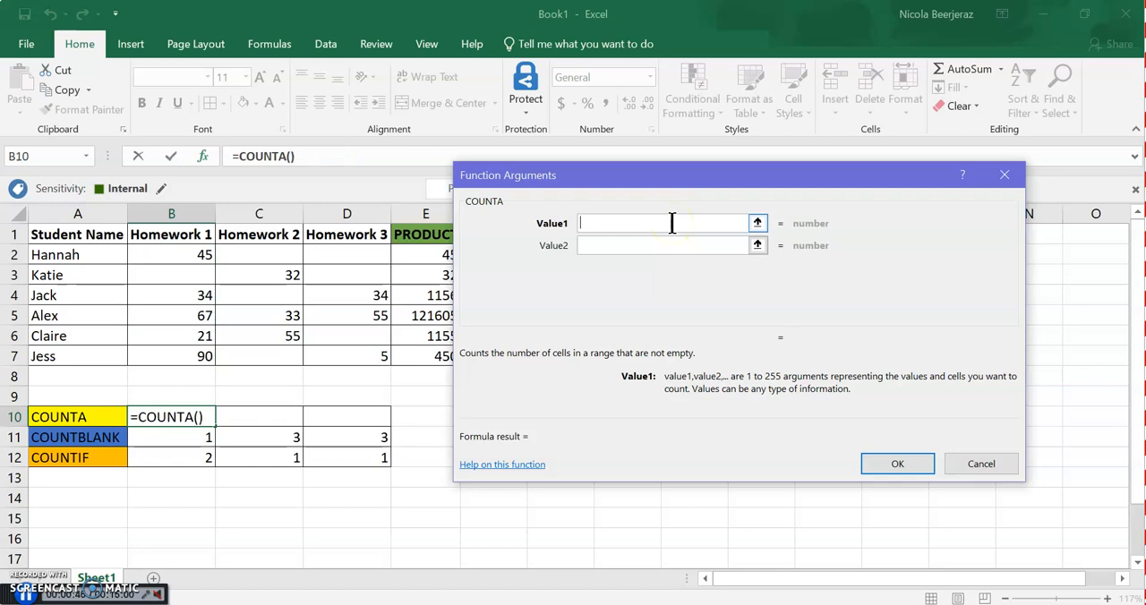
# Set the COUNTA range to the Homework 1 marks in B2:B7 and complete the formula
pyautogui.moveTo(188, 256); pyautogui.dragTo(193, 353)
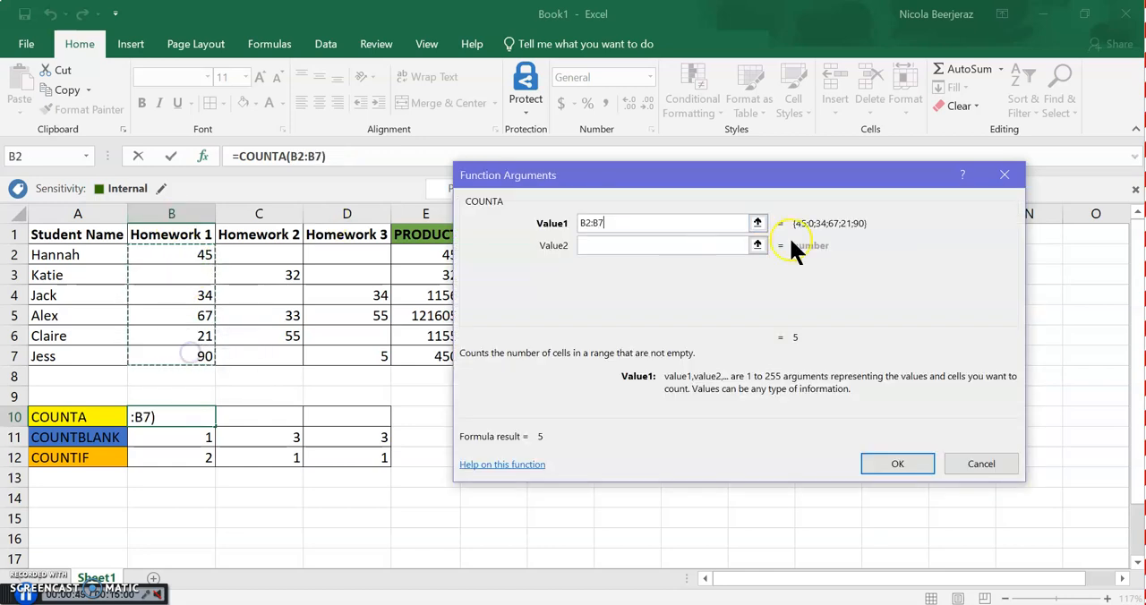
pyautogui.click(881, 464)
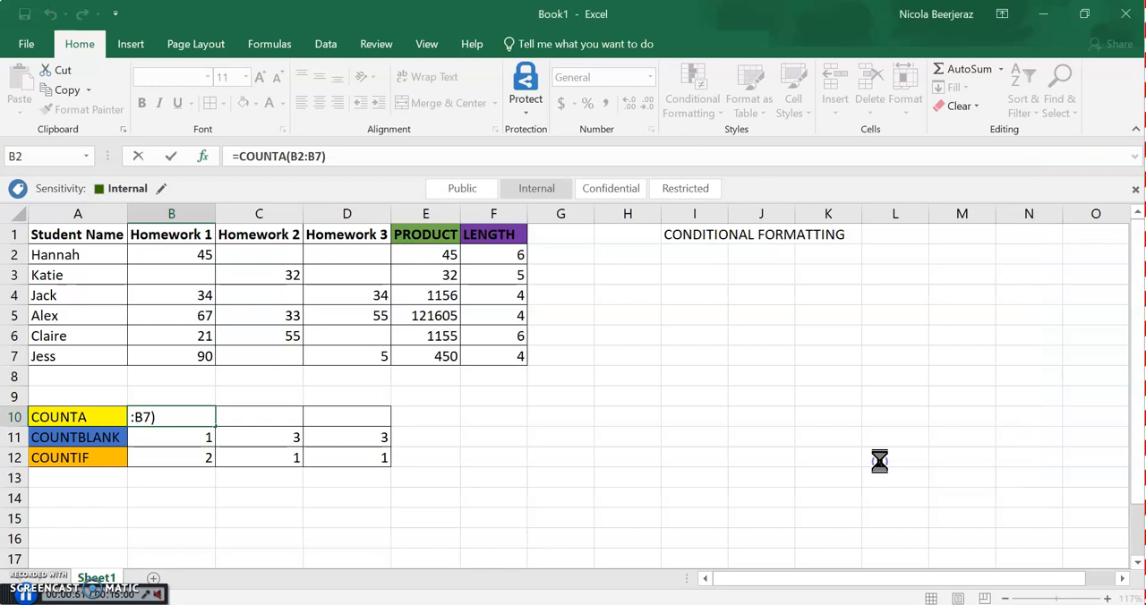
# Examine the Homework 1 entries in B2:B7 cell by cell to check the non-empty count
pyautogui.click(190, 261)
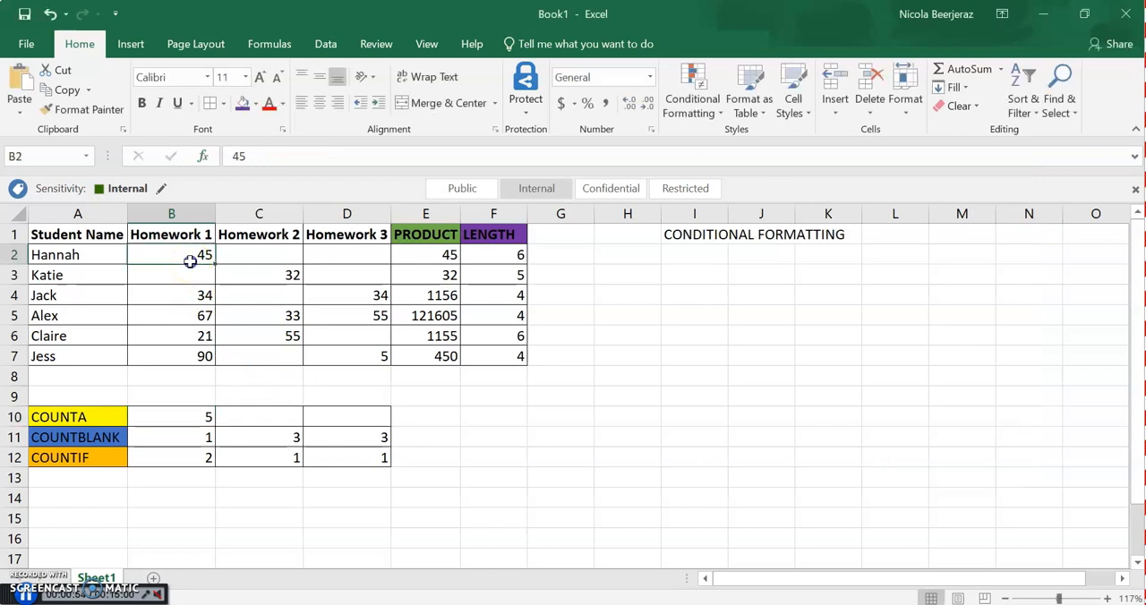
pyautogui.press('Down')
pyautogui.press('Down')
pyautogui.press('Down')
pyautogui.press('Up')
pyautogui.press('Down')
pyautogui.press('Down')
pyautogui.press('Down')
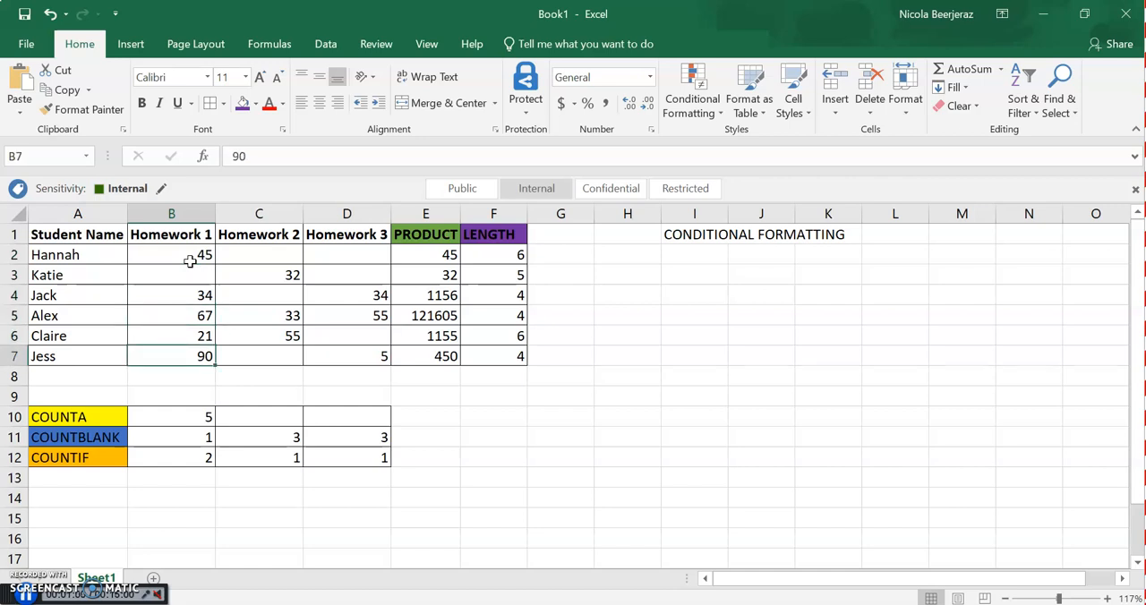
# Fill the COUNTA formula from B10 across to D10 for Homework 2 and Homework 3
pyautogui.click(195, 417)
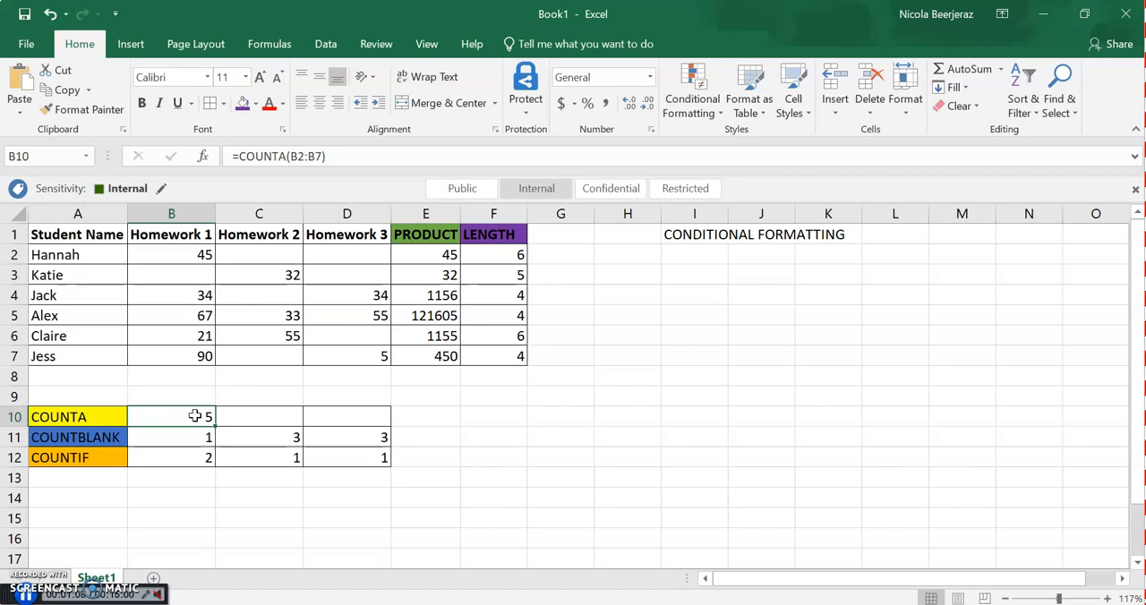
pyautogui.click(213, 425)
pyautogui.moveTo(213, 425); pyautogui.dragTo(383, 424)
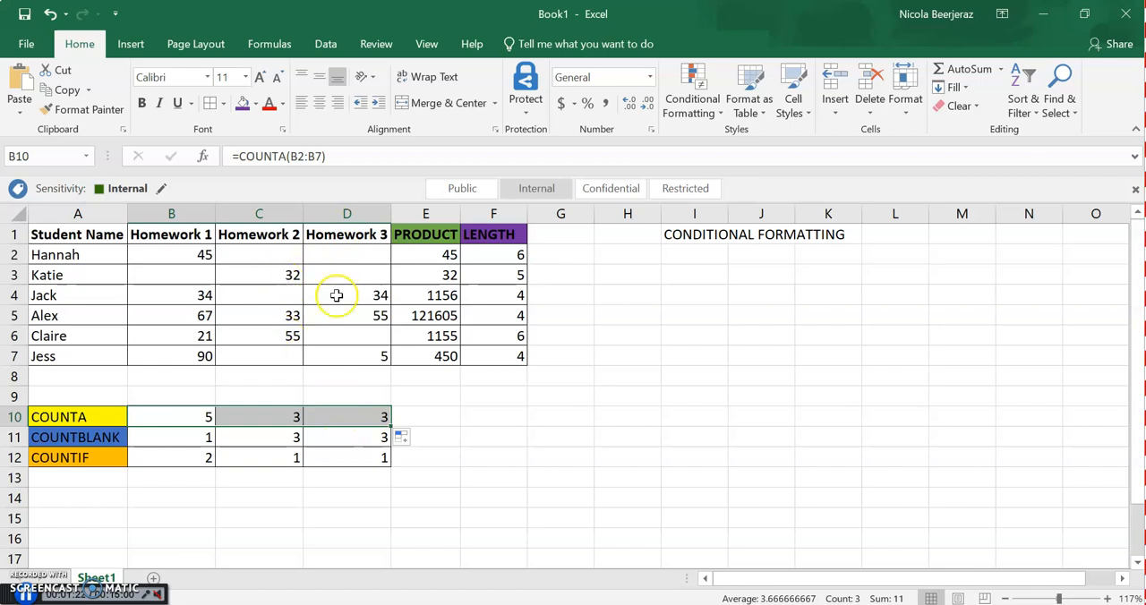
# Clear the COUNTBLANK and COUNTIF results in cells B11:D12
pyautogui.moveTo(187, 434); pyautogui.dragTo(350, 463)
pyautogui.press('Delete')
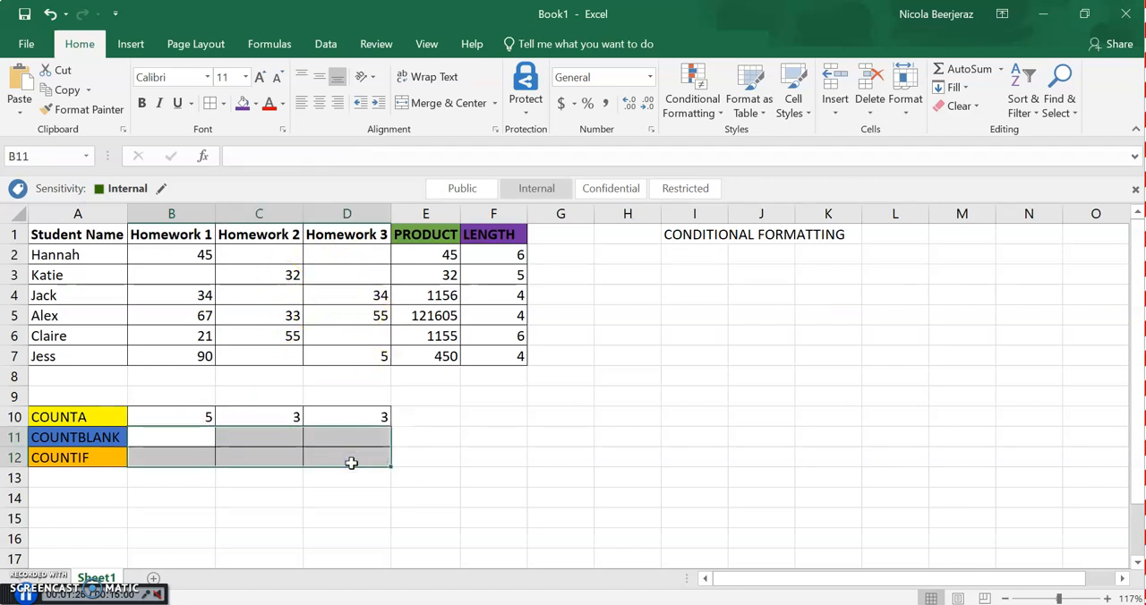
# Insert a COUNTBLANK function in B11 for the range B2:B7 and check it against the empty Homework 1 cell
pyautogui.click(183, 442)
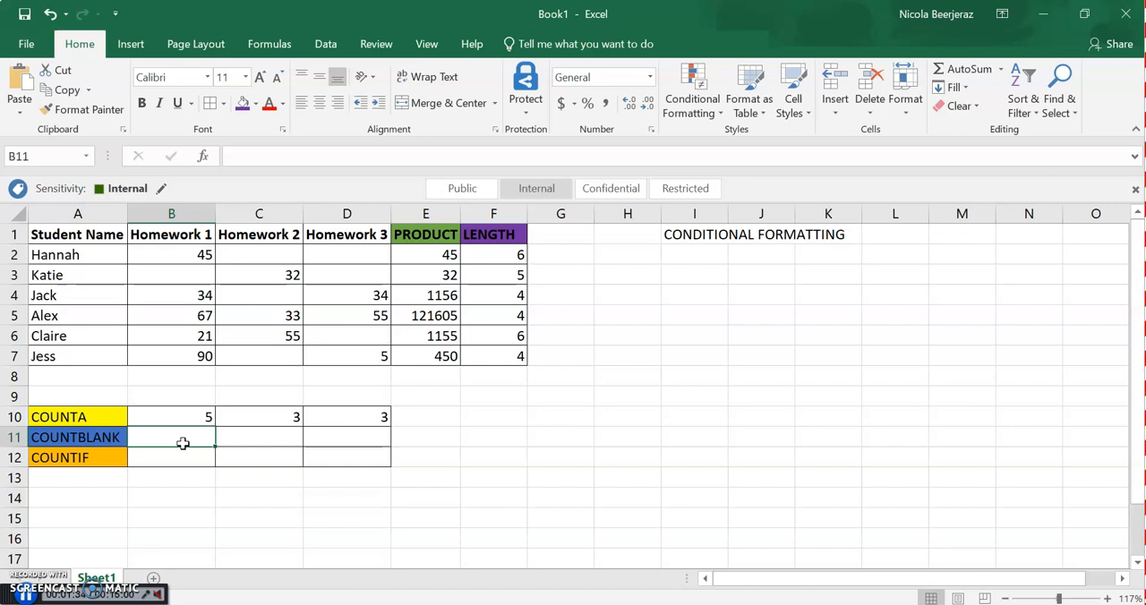
pyautogui.click(202, 154)
pyautogui.click(598, 339)
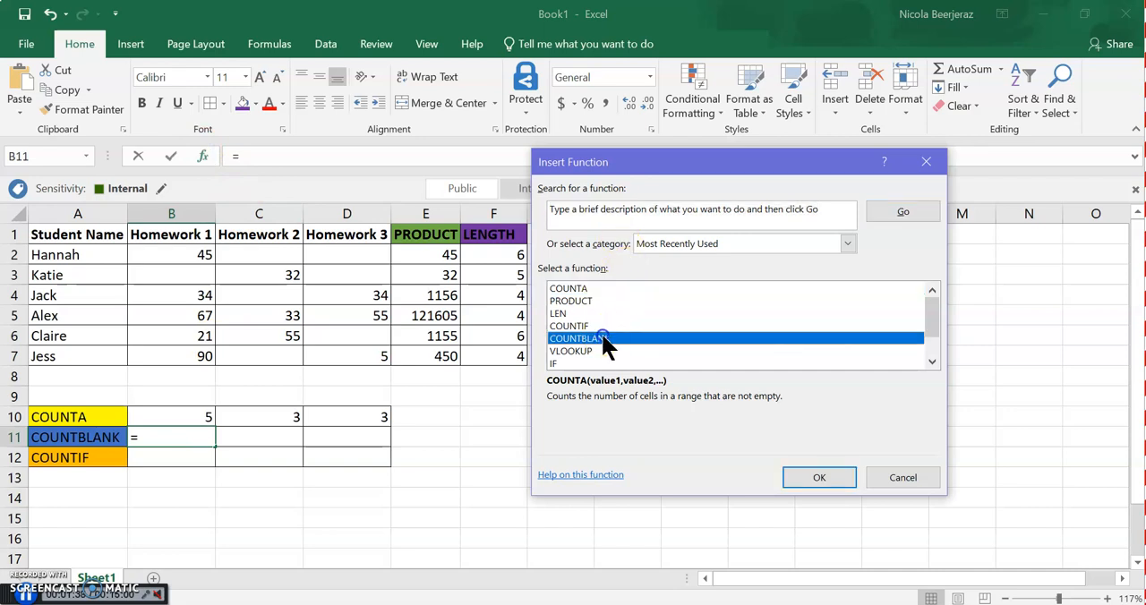
pyautogui.click(820, 477)
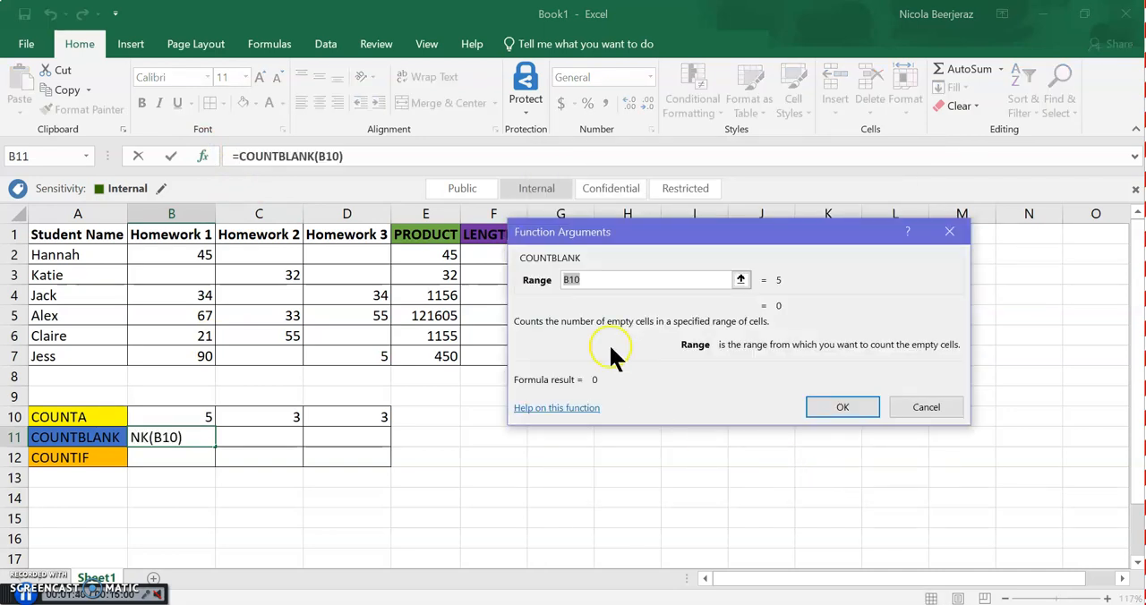
pyautogui.click(189, 252)
pyautogui.moveTo(189, 251); pyautogui.dragTo(194, 357)
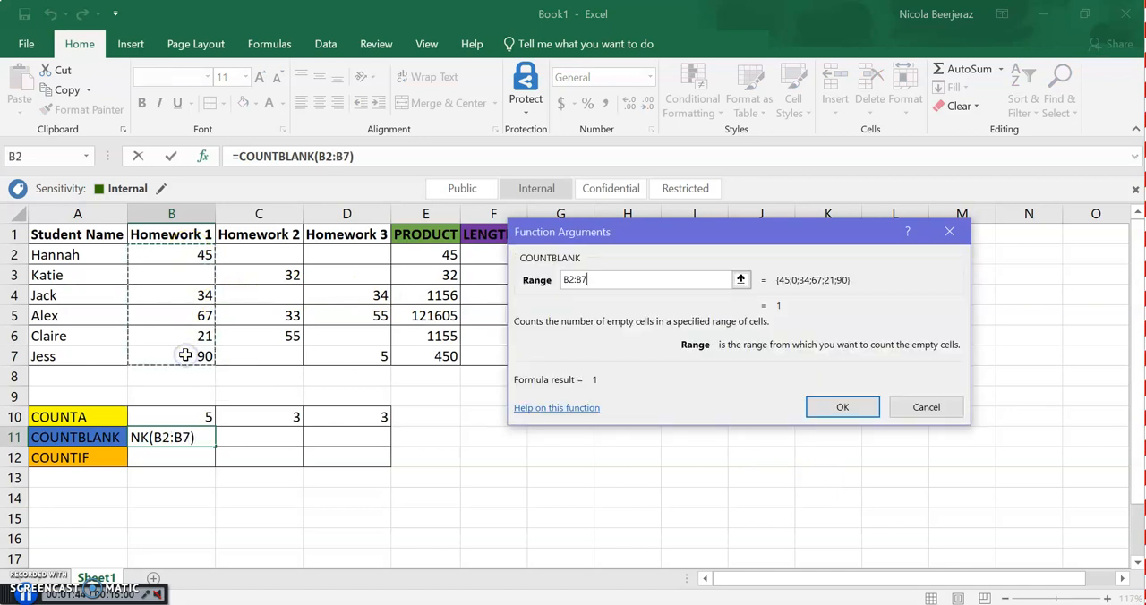
pyautogui.click(837, 408)
pyautogui.click(815, 400)
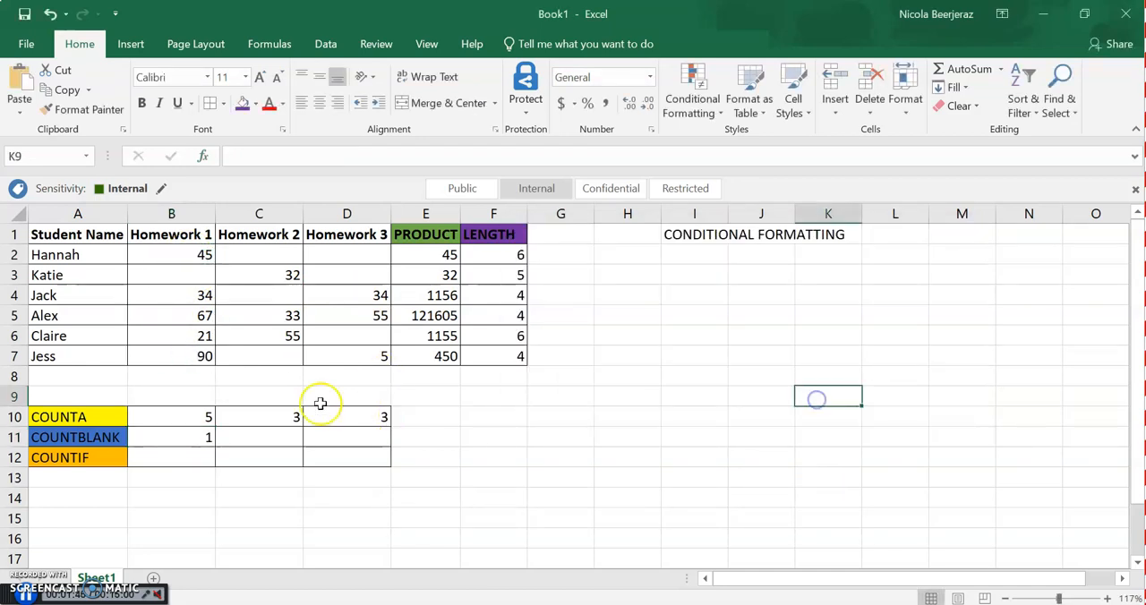
pyautogui.click(183, 274)
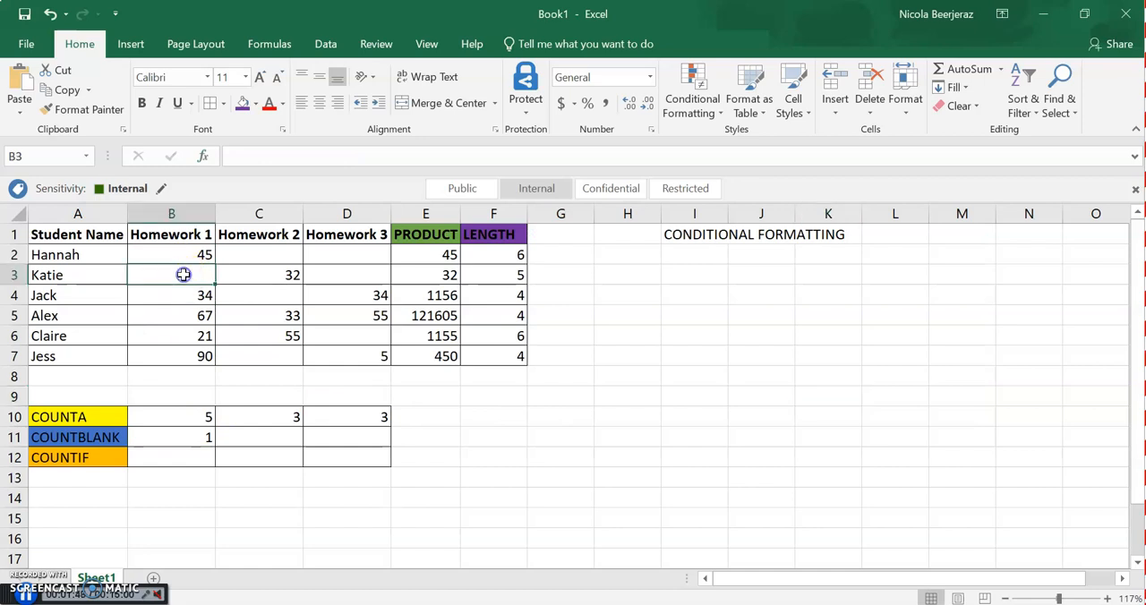
# Insert a COUNTIF function in B12 with range B2:B7 and criteria >50, and check it against the Homework 1 marks
pyautogui.click(182, 461)
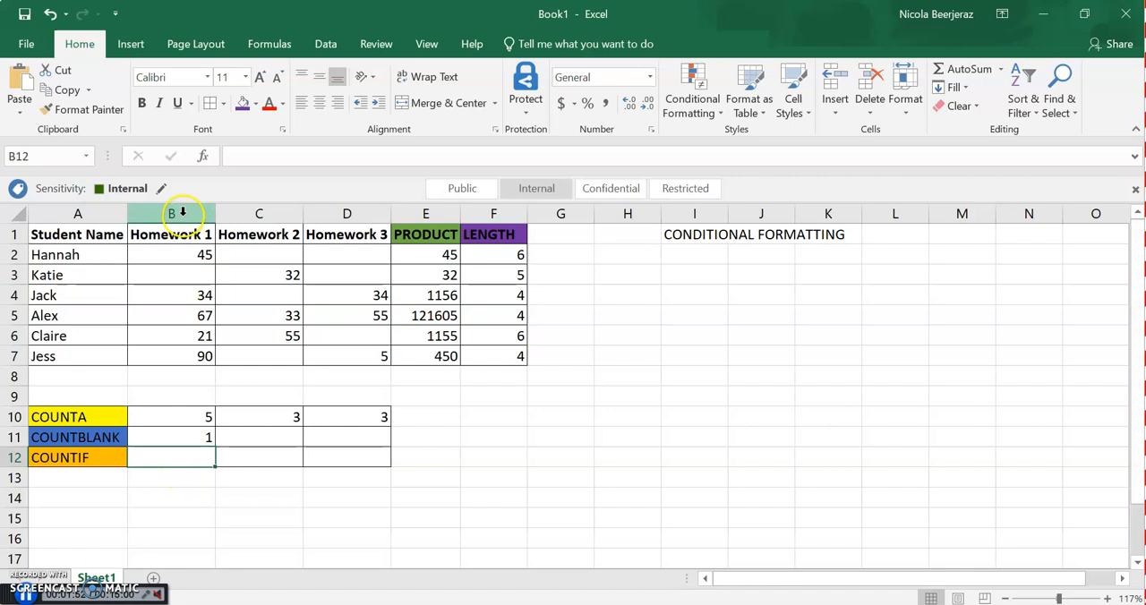
pyautogui.click(204, 156)
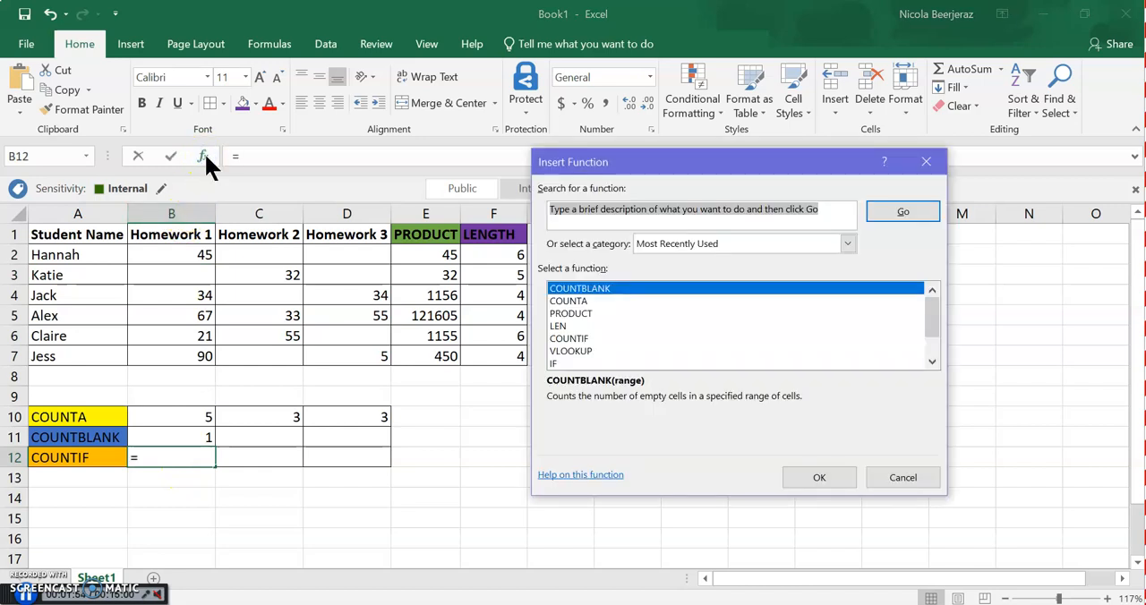
pyautogui.click(582, 339)
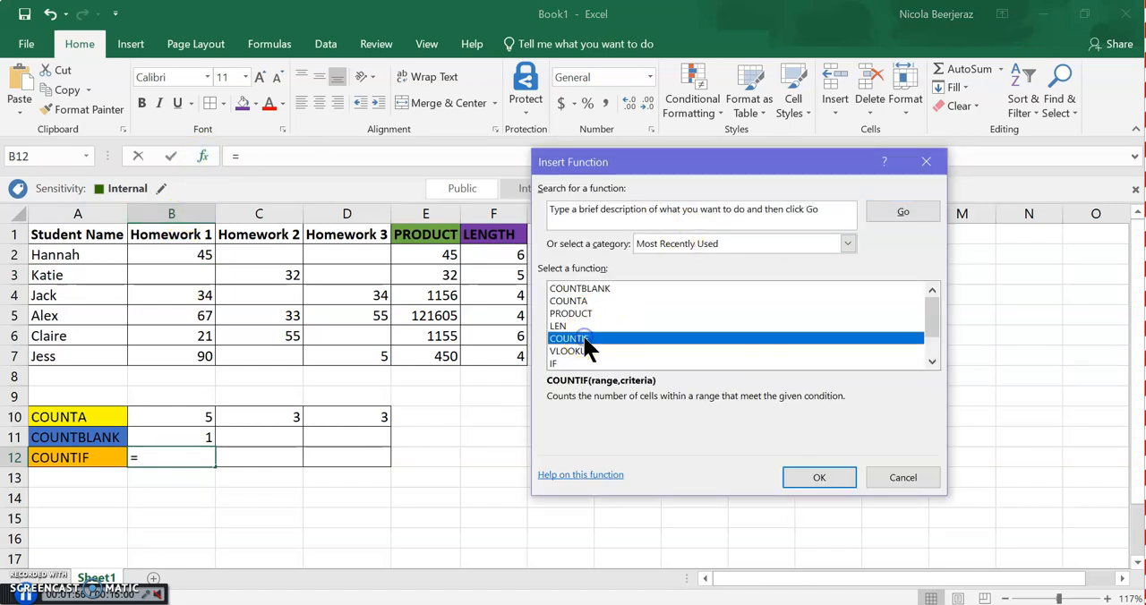
pyautogui.click(817, 477)
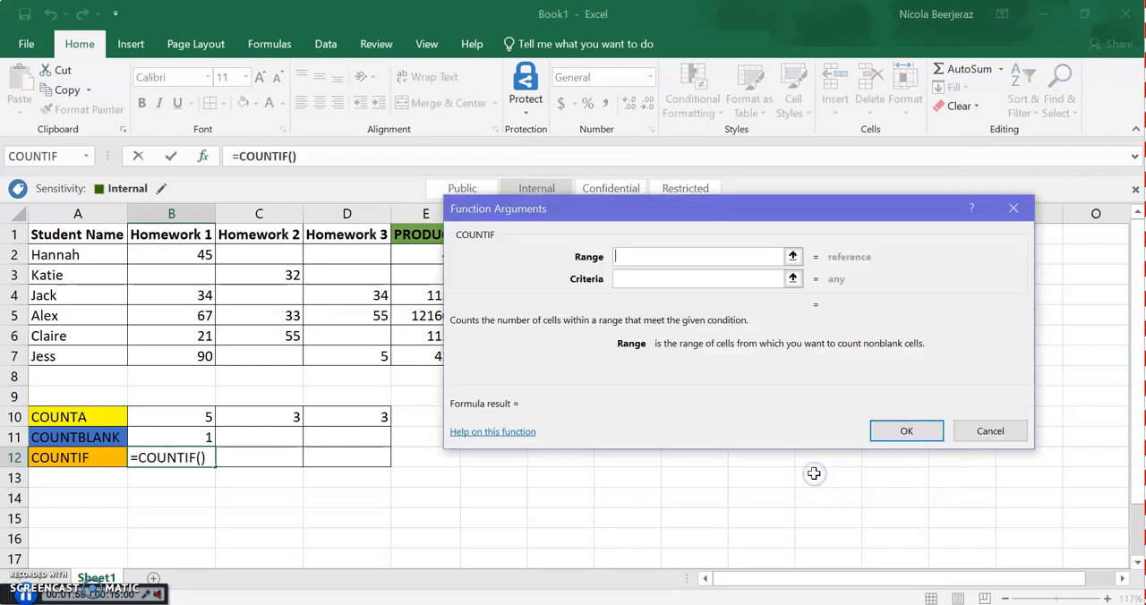
pyautogui.moveTo(193, 254); pyautogui.dragTo(192, 351)
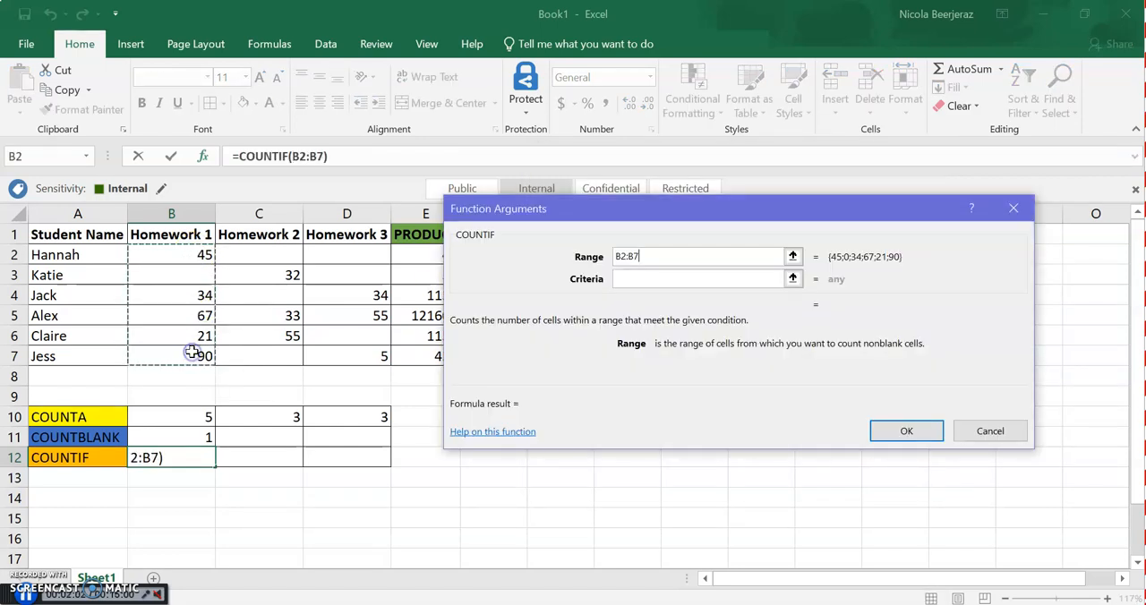
pyautogui.click(628, 272)
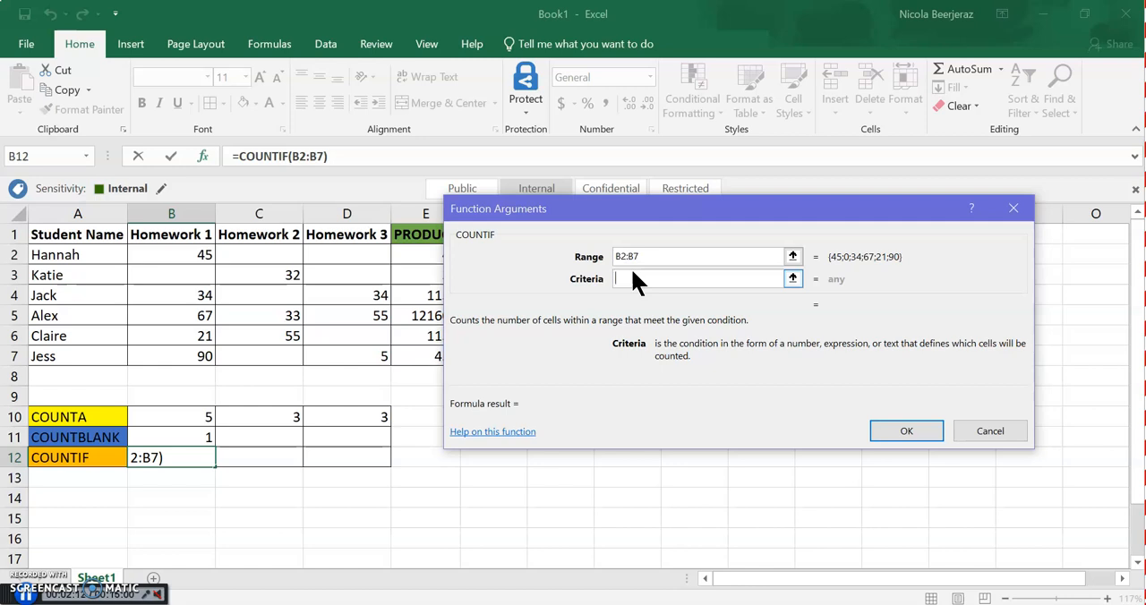
pyautogui.write('>50')
pyautogui.click(910, 433)
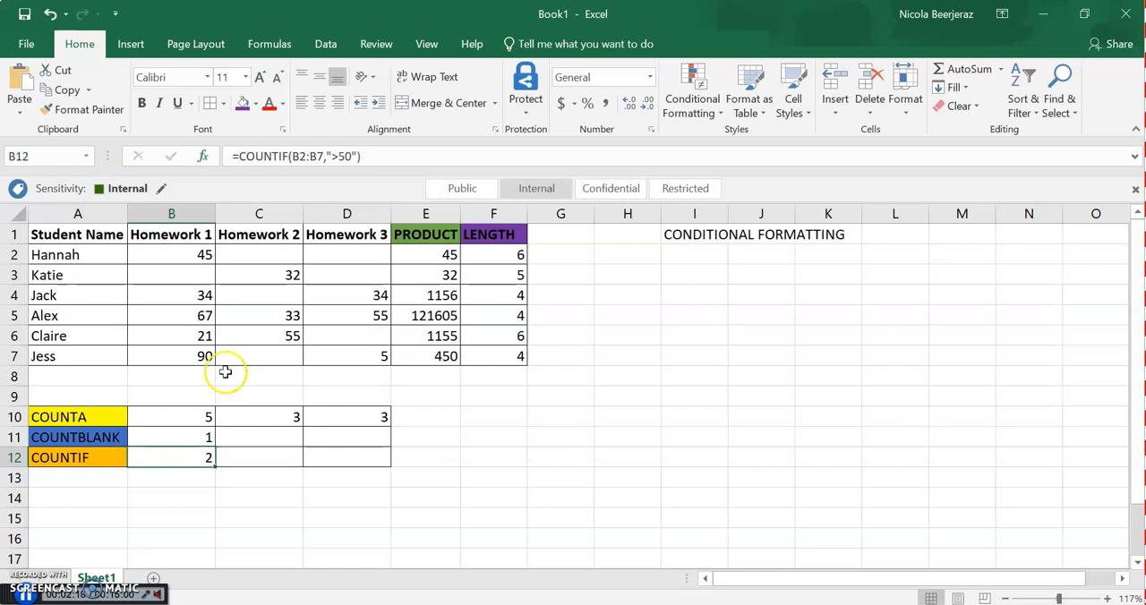
pyautogui.click(185, 315)
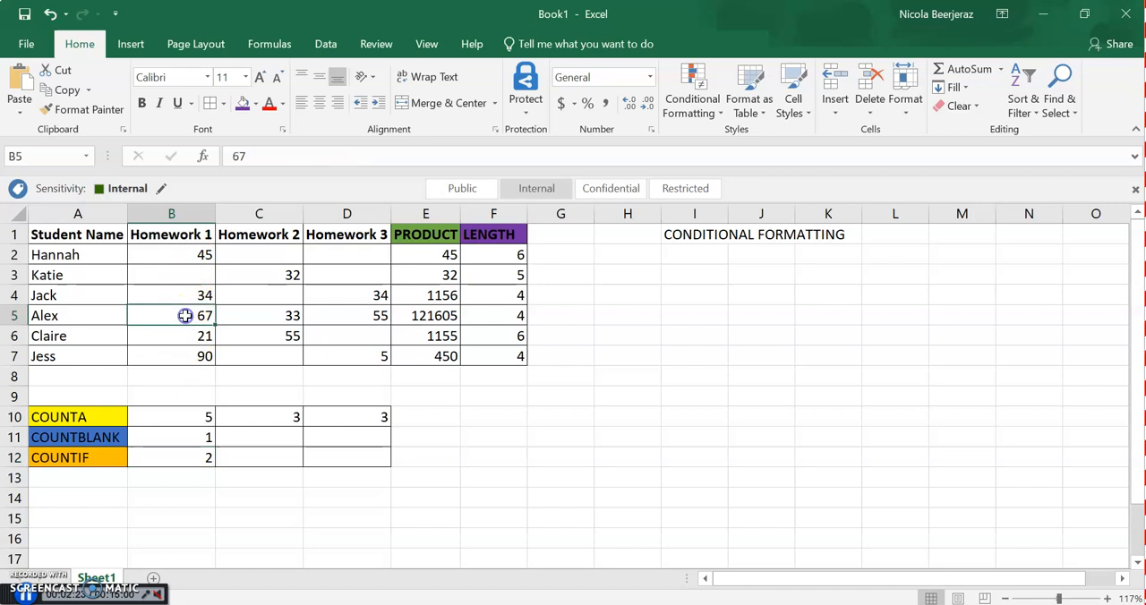
pyautogui.click(182, 363)
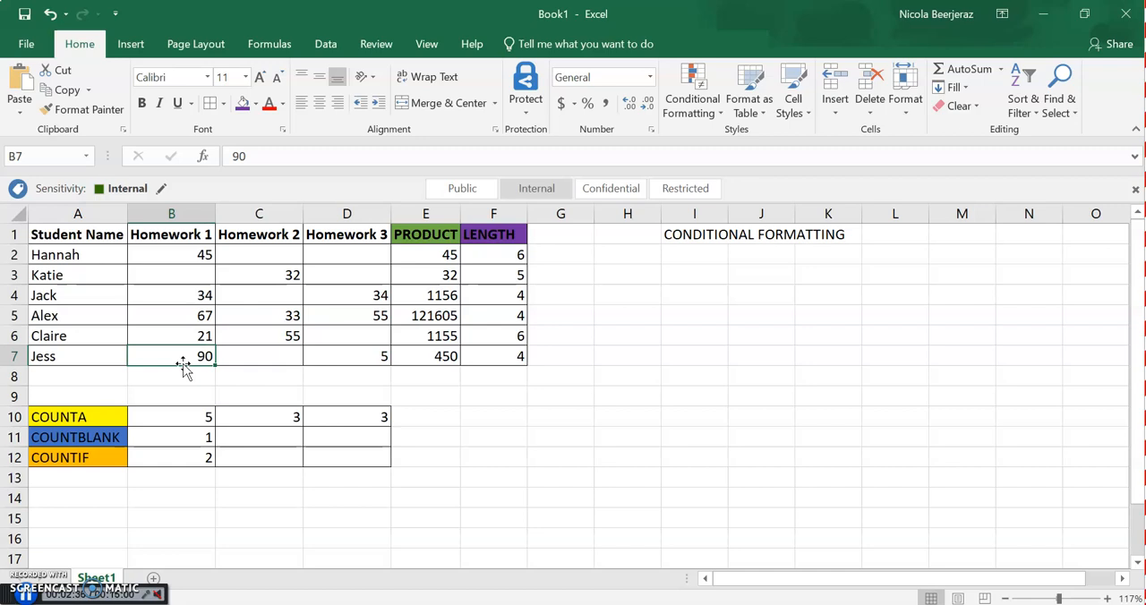
# Fill the COUNTBLANK and COUNTIF formulas from B11:B12 across to column D and check the copied formulas
pyautogui.click(190, 436)
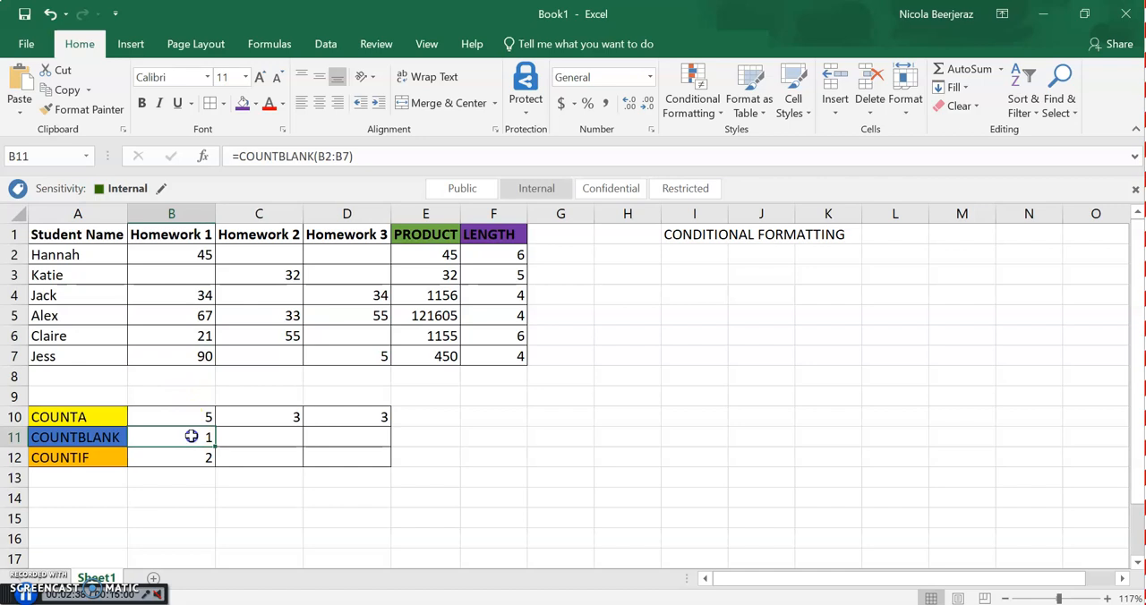
pyautogui.moveTo(190, 445); pyautogui.dragTo(191, 458)
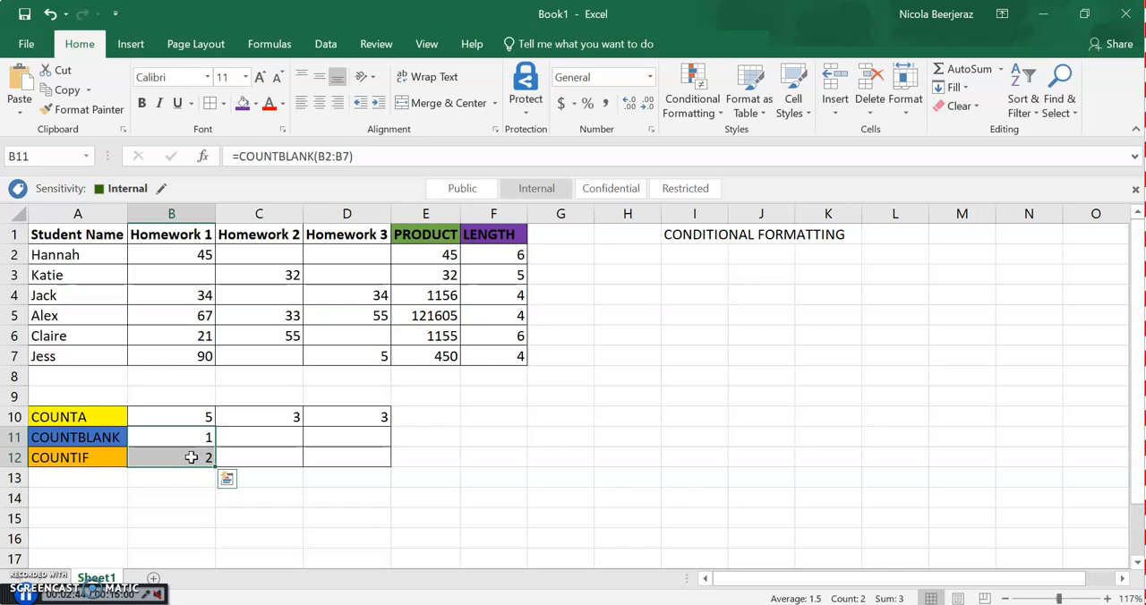
pyautogui.moveTo(216, 466); pyautogui.dragTo(379, 472)
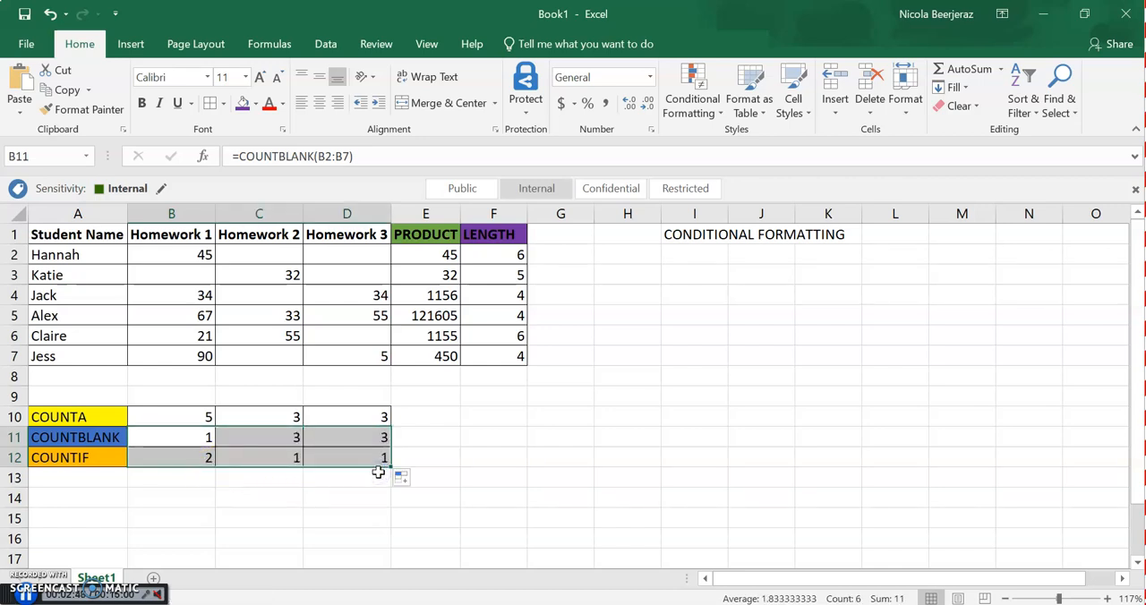
pyautogui.click(265, 438)
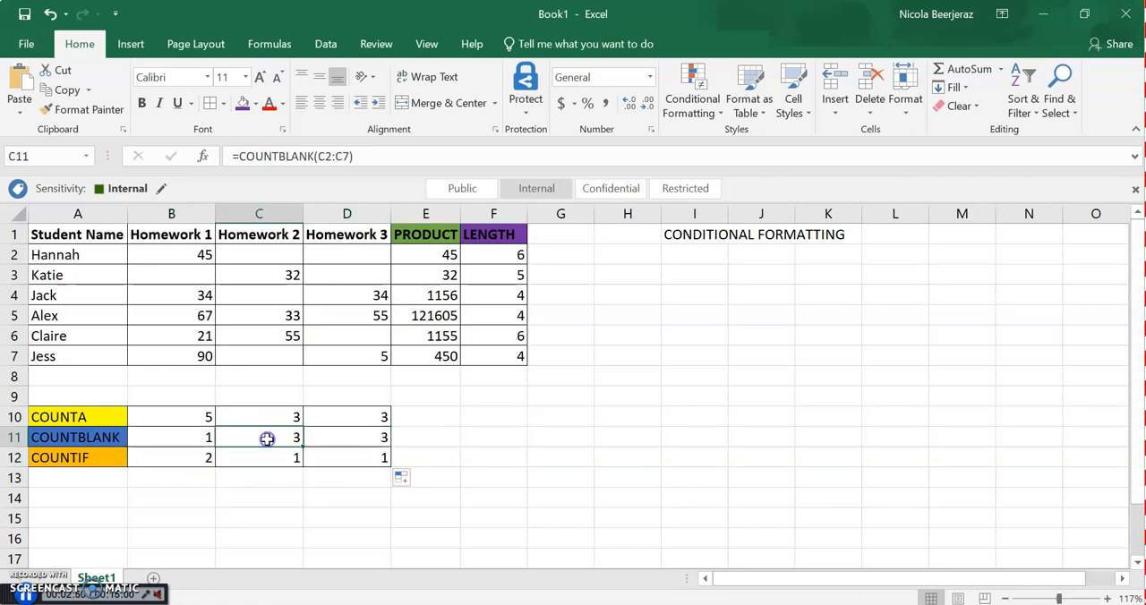
pyautogui.click(270, 456)
pyautogui.click(345, 439)
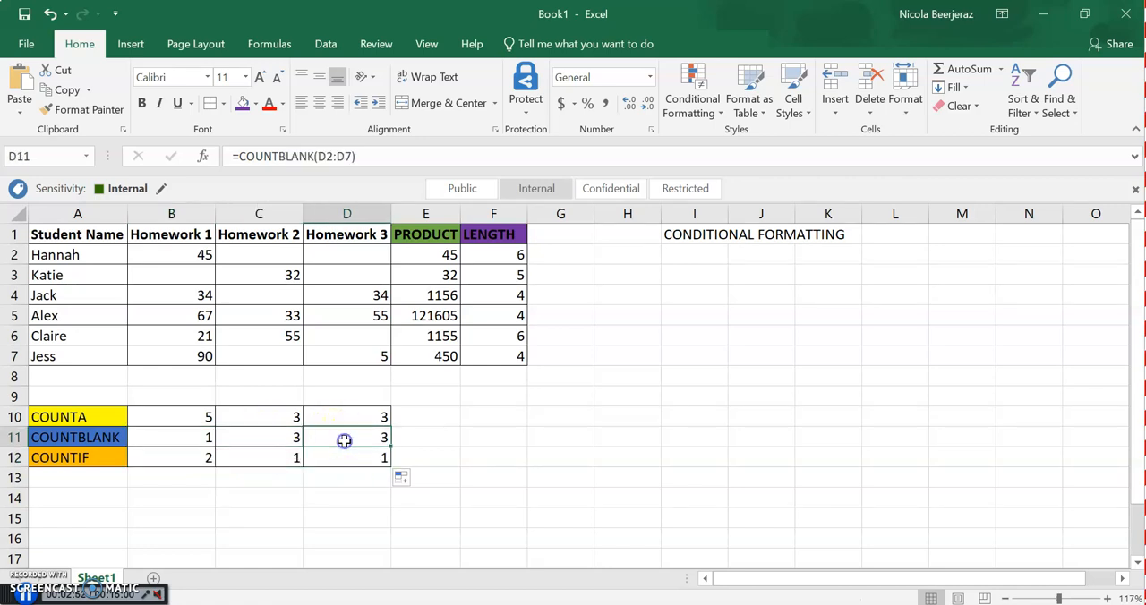
pyautogui.click(343, 458)
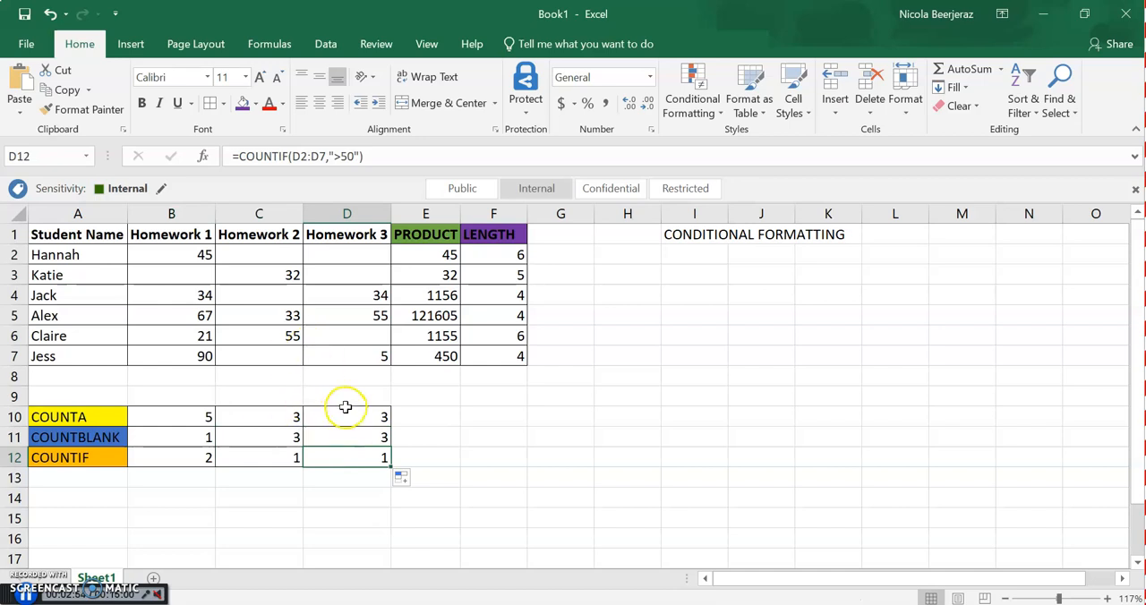
# Enter 45 as the Homework 3 mark in D6 and check the COUNTBLANK formula in D11
pyautogui.click(362, 334)
pyautogui.write('45')
pyautogui.press('Return')
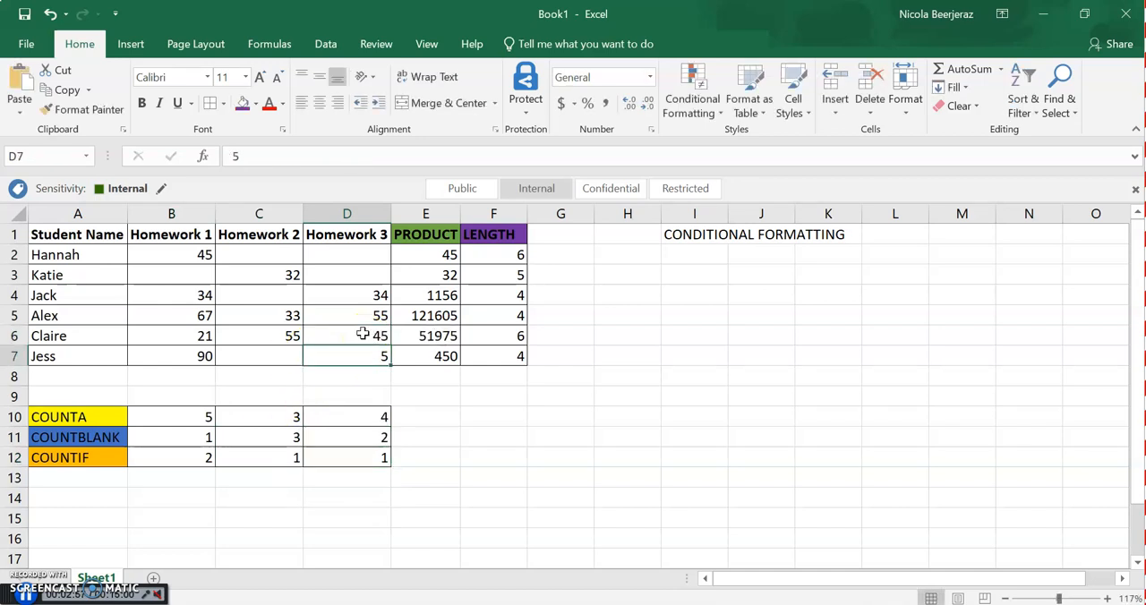
pyautogui.click(373, 437)
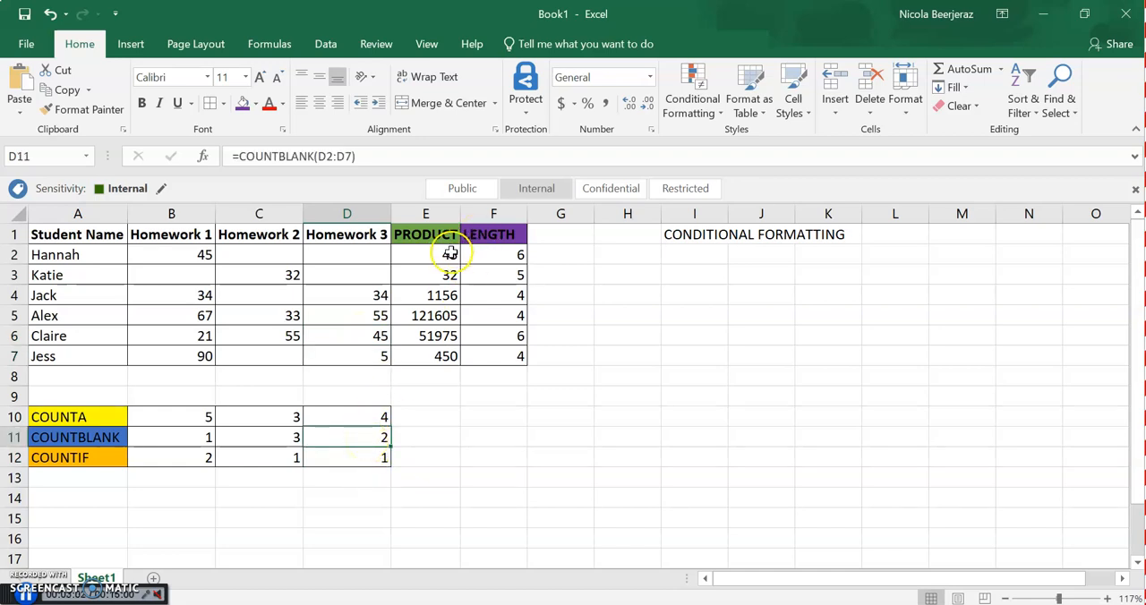
# Clear the PRODUCT results in E2:E7 and insert a PRODUCT function in E2 for the range B2:D2
pyautogui.moveTo(434, 259); pyautogui.dragTo(435, 352)
pyautogui.press('Delete')
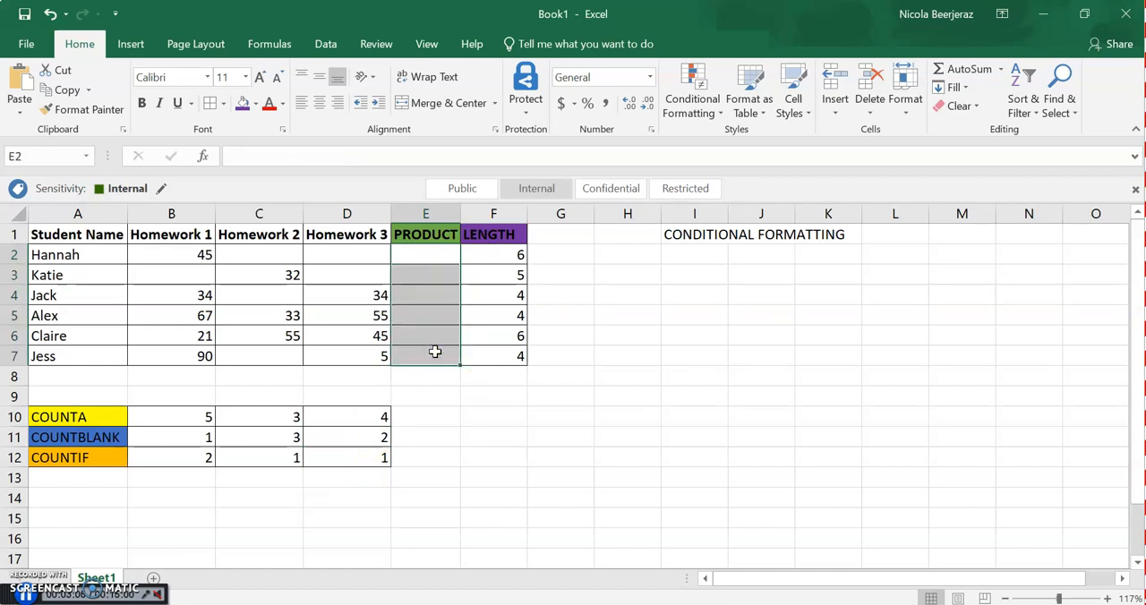
pyautogui.click(428, 255)
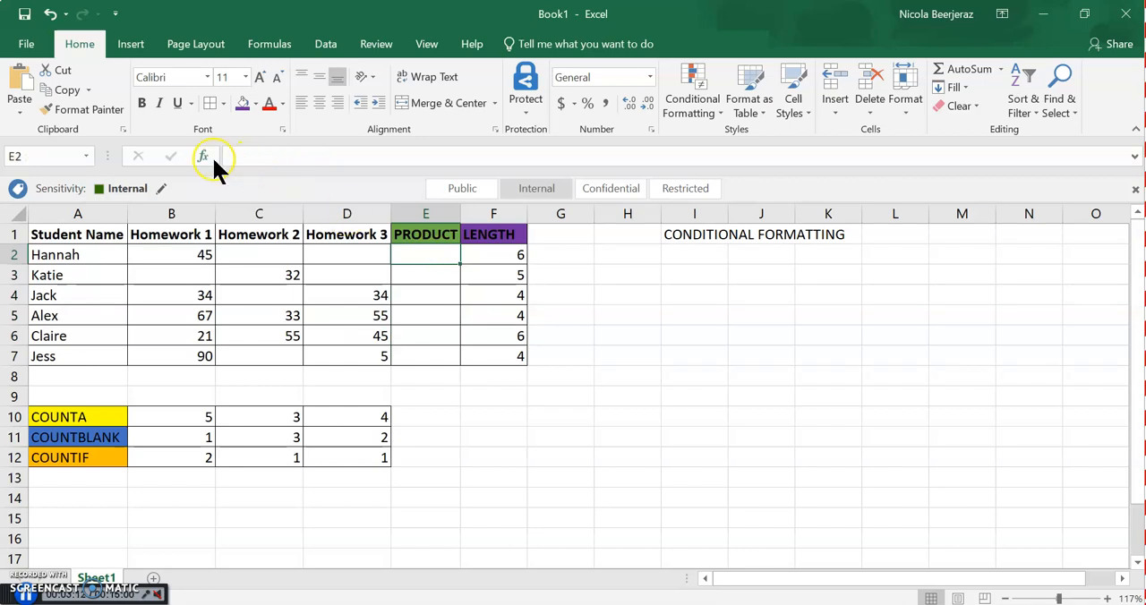
pyautogui.click(205, 157)
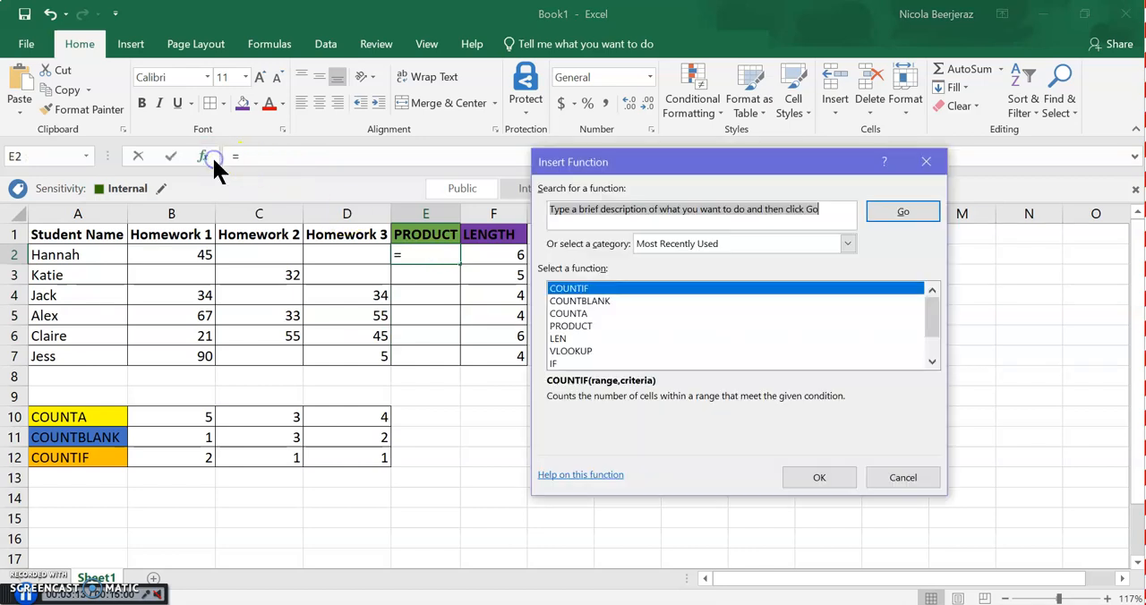
pyautogui.doubleClick(573, 326)
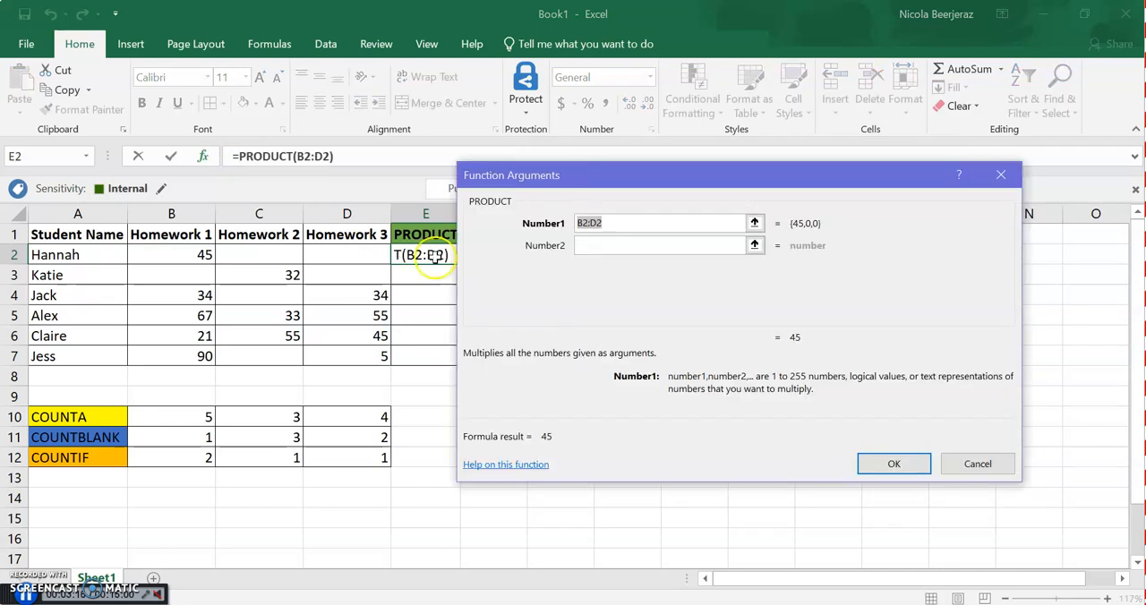
pyautogui.moveTo(191, 255); pyautogui.dragTo(335, 252)
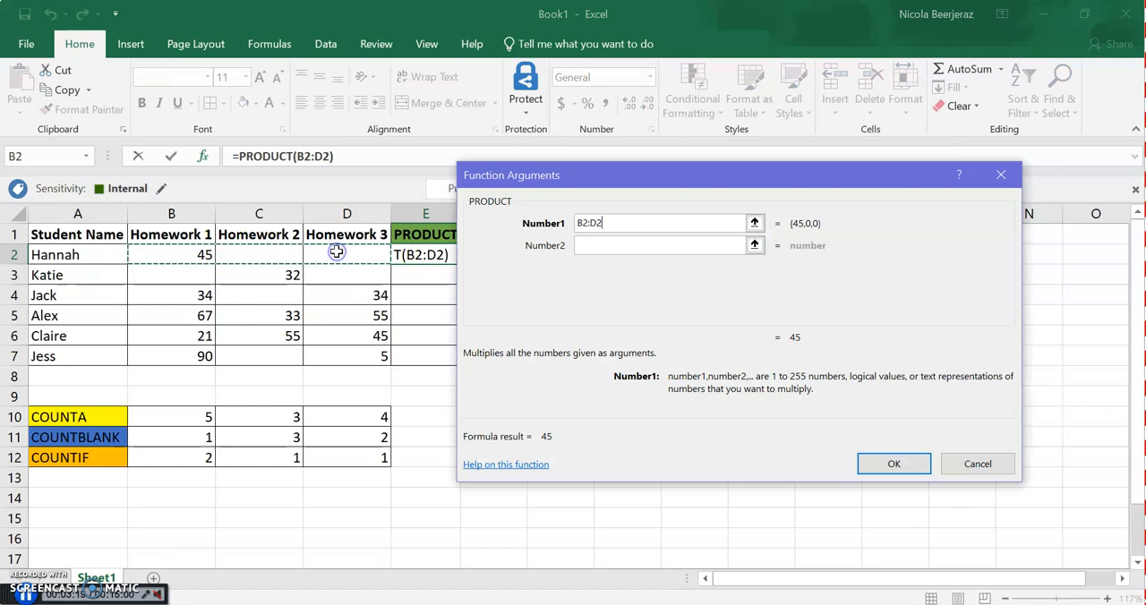
pyautogui.click(893, 460)
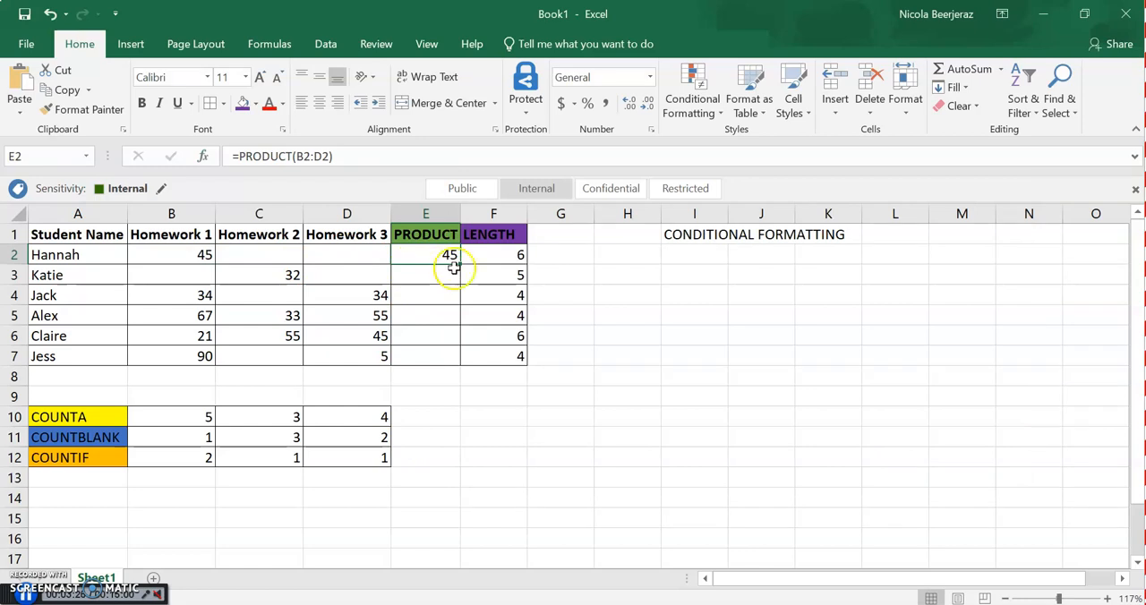
# Fill the PRODUCT formula from E2 down to E7 and check E2 against the empty cells C2:D2
pyautogui.moveTo(462, 261); pyautogui.dragTo(454, 365)
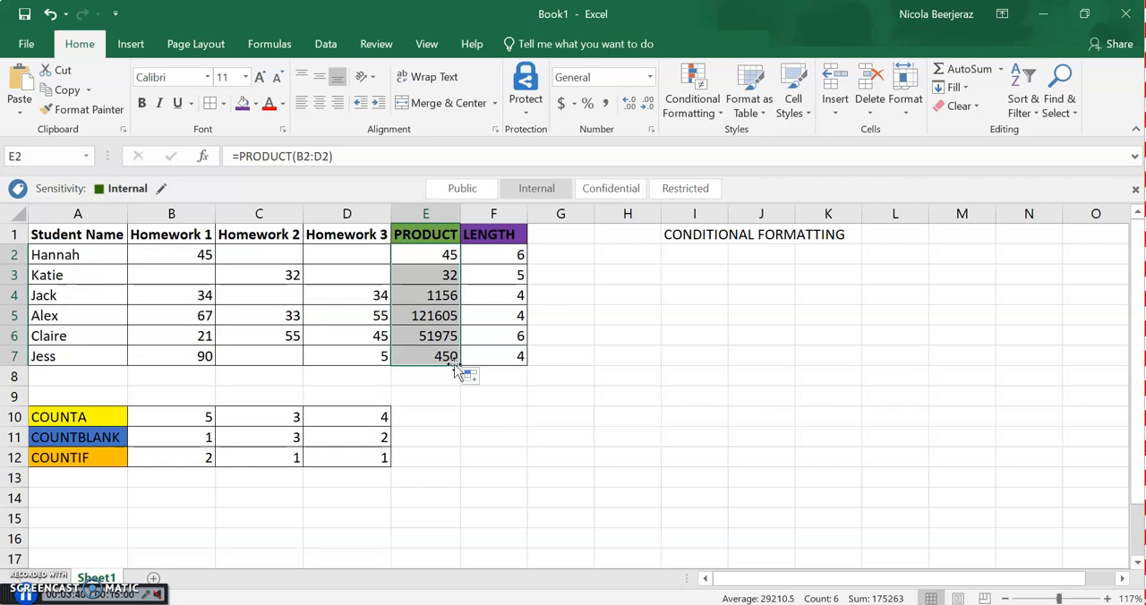
pyautogui.click(441, 256)
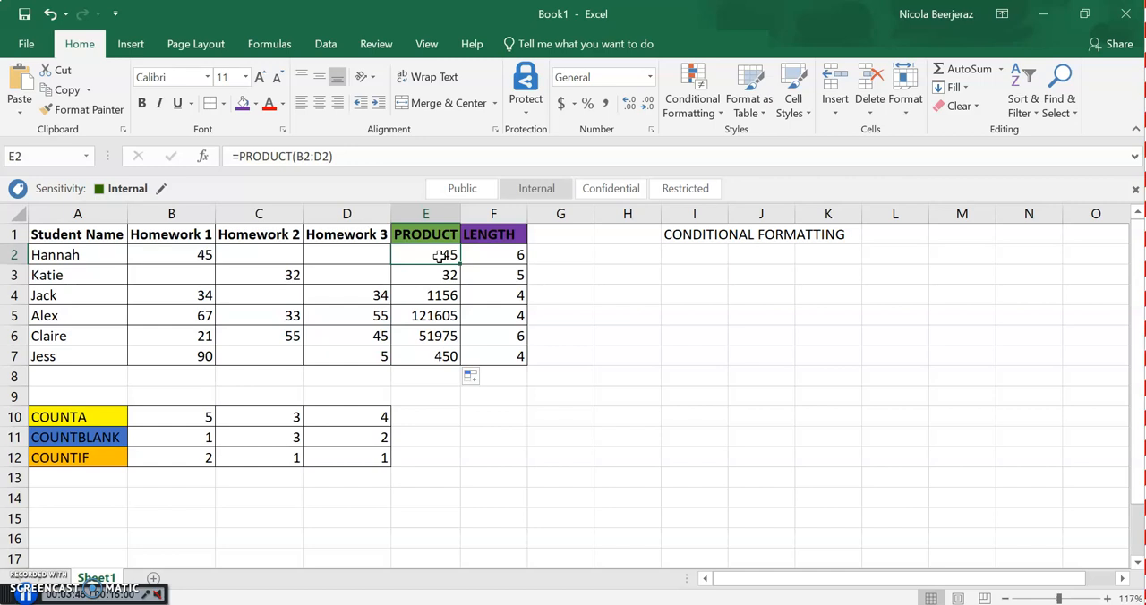
pyautogui.click(269, 258)
pyautogui.moveTo(269, 258); pyautogui.dragTo(358, 261)
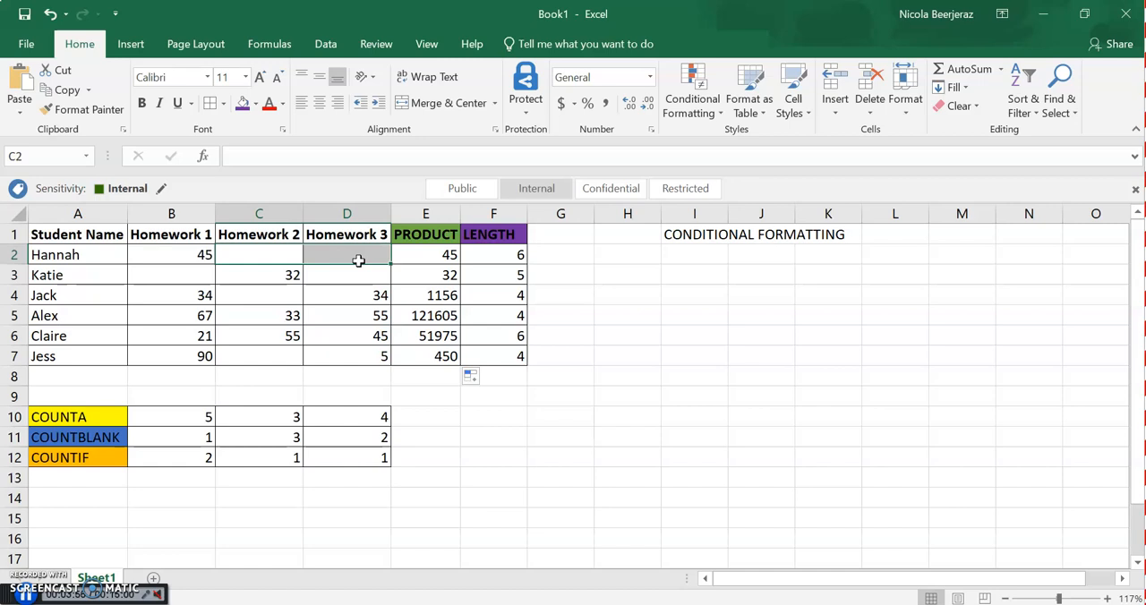
# Clear the LENGTH results in cells F2:F7
pyautogui.click(515, 255)
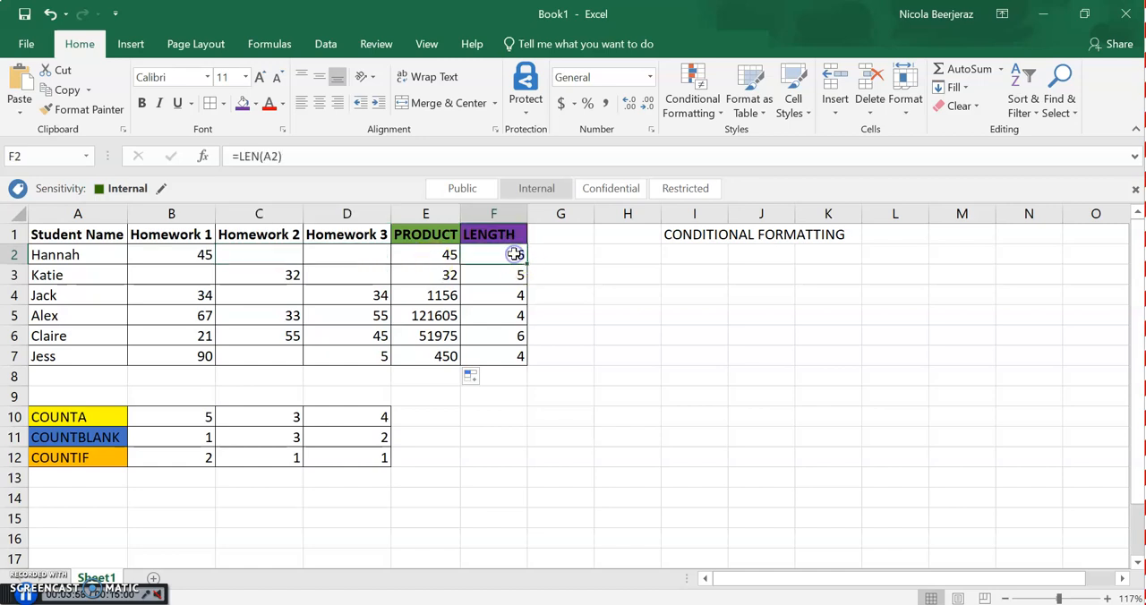
pyautogui.moveTo(515, 254); pyautogui.dragTo(514, 355)
pyautogui.press('Delete')
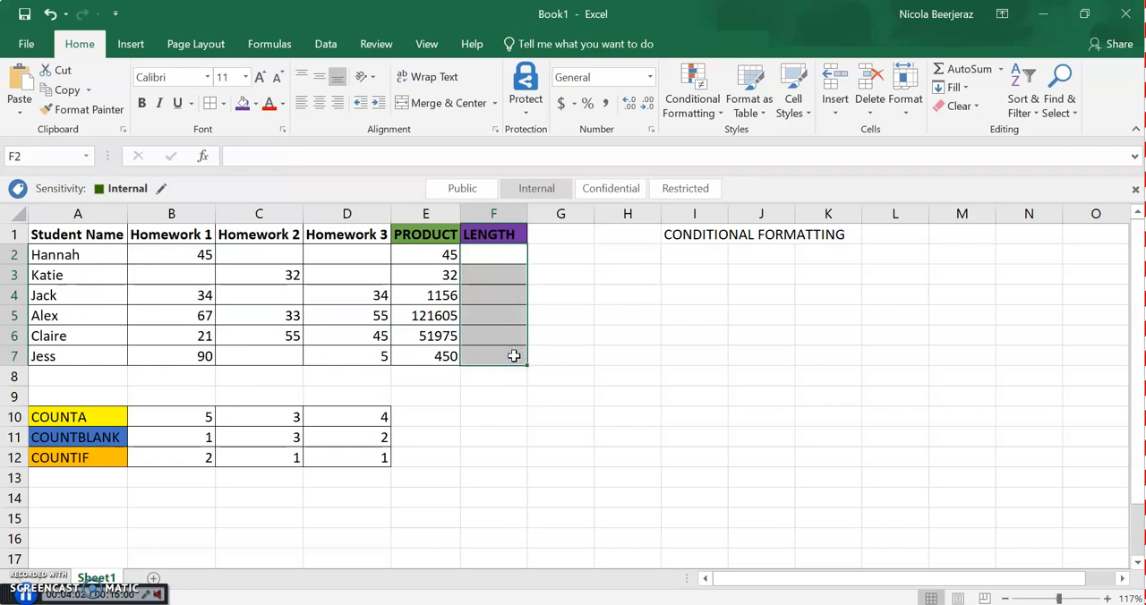
# Insert a LEN function in F2 for the student name in A2 and fill it down to F7
pyautogui.click(508, 252)
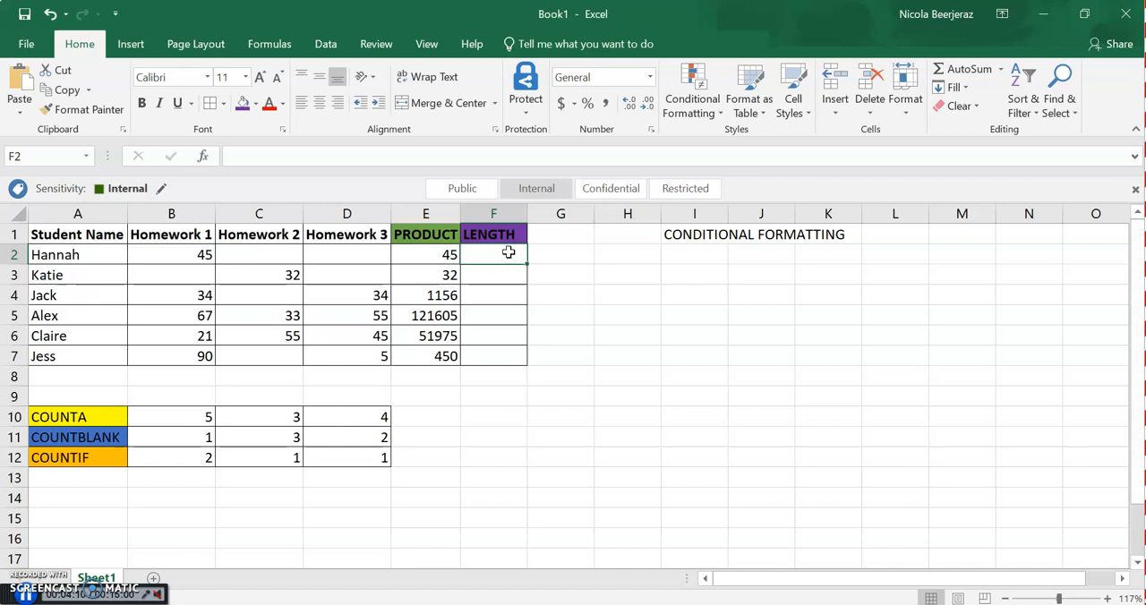
pyautogui.click(204, 158)
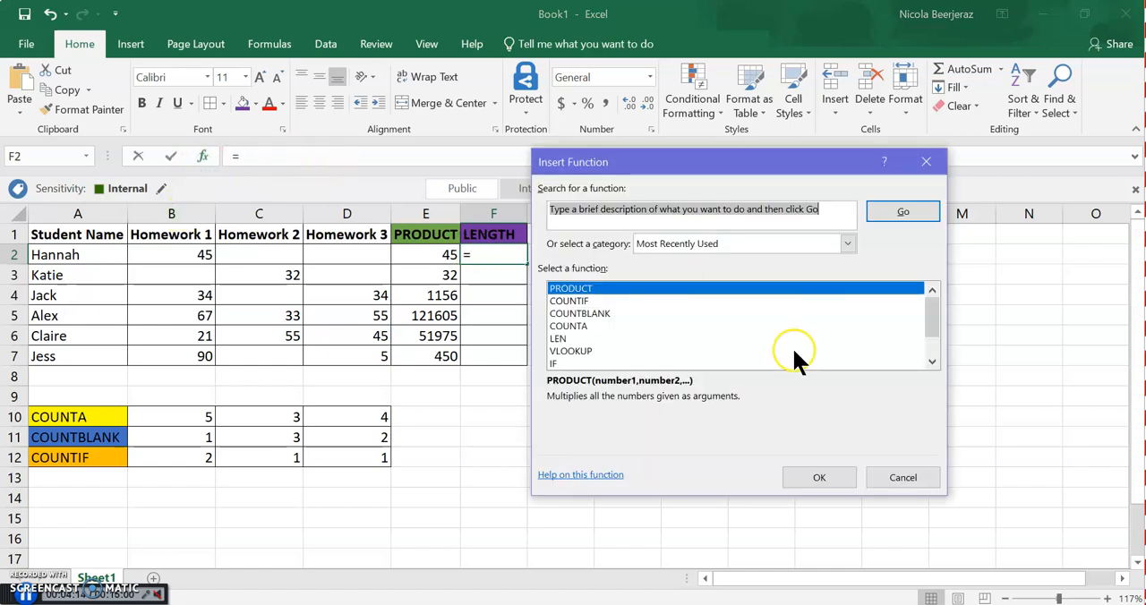
pyautogui.click(561, 340)
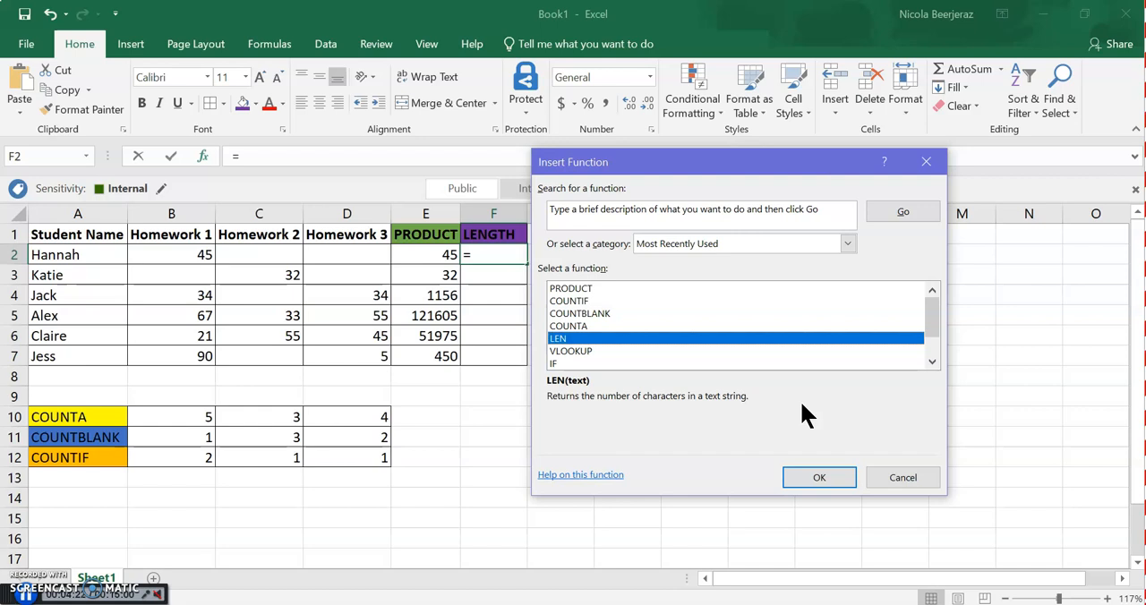
pyautogui.click(810, 478)
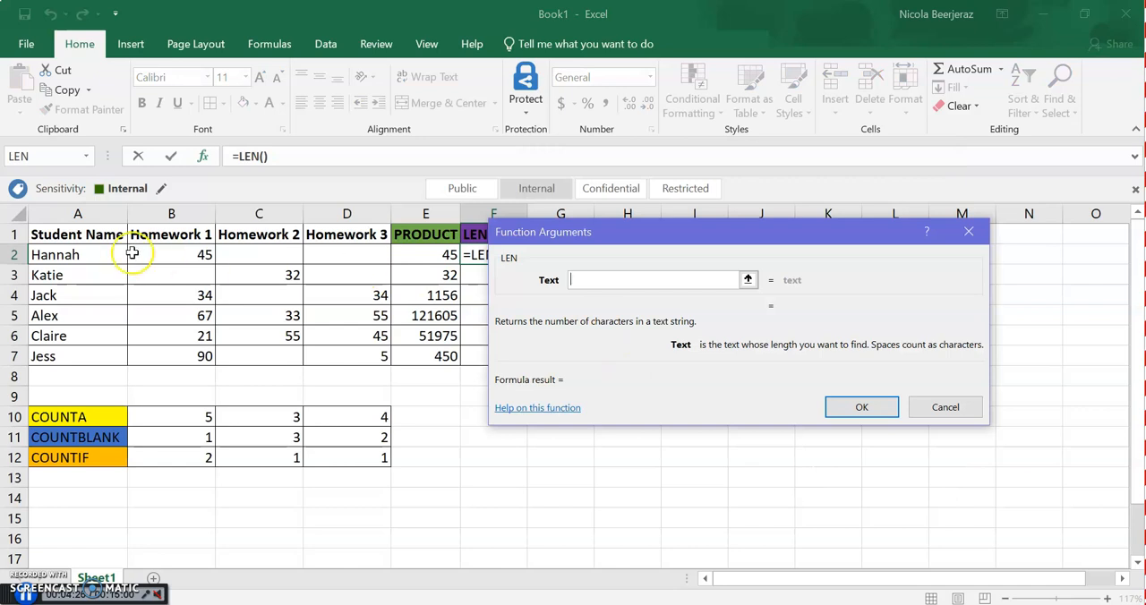
pyautogui.click(94, 260)
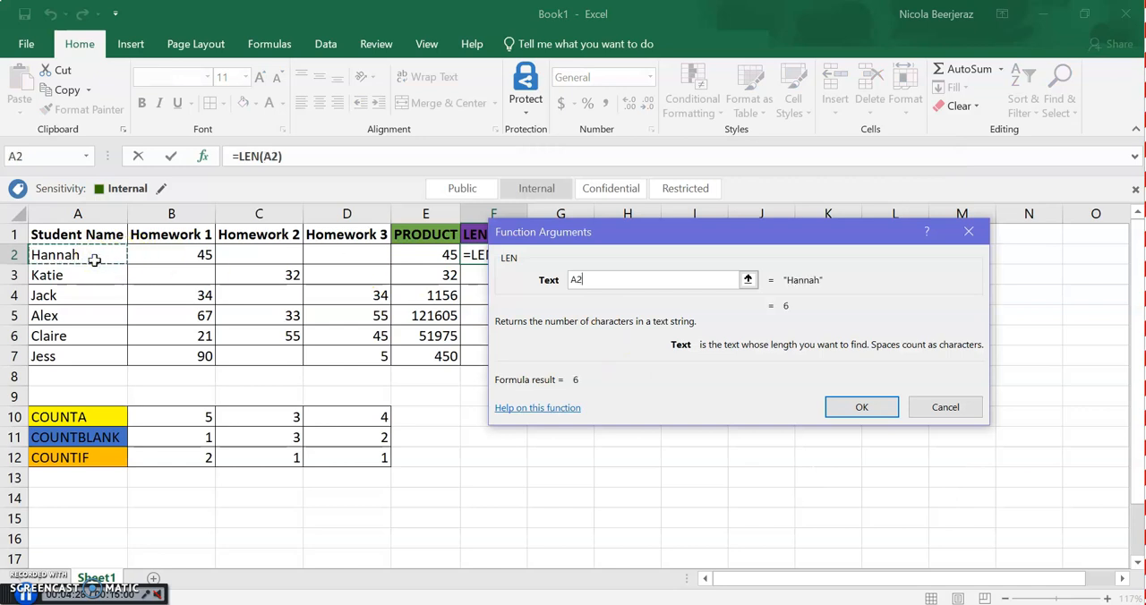
pyautogui.press('Return')
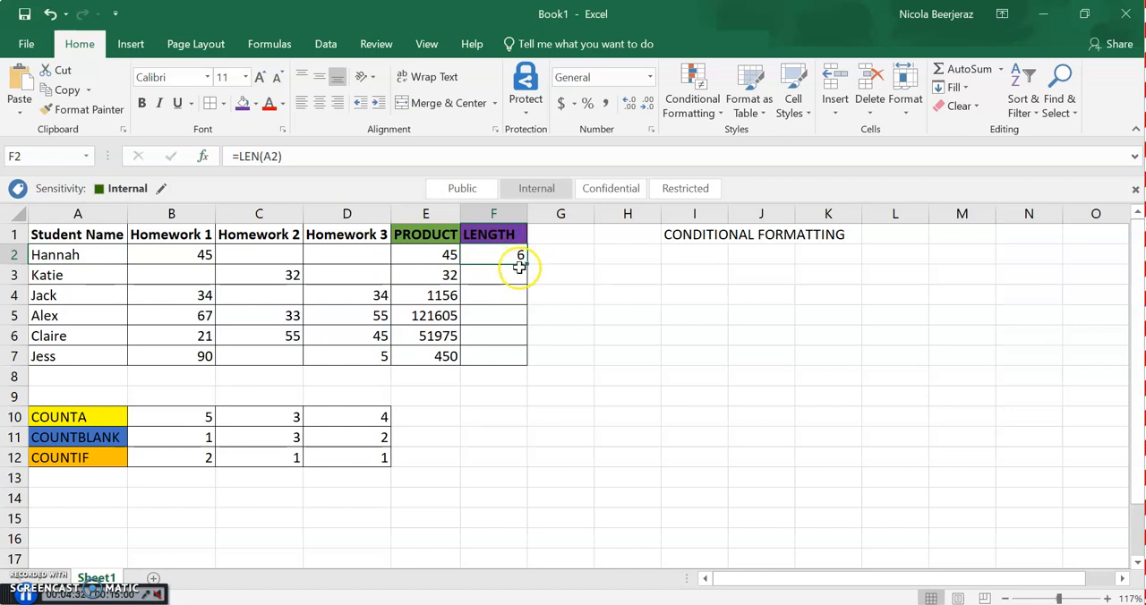
pyautogui.moveTo(526, 268); pyautogui.dragTo(519, 363)
pyautogui.click(587, 313)
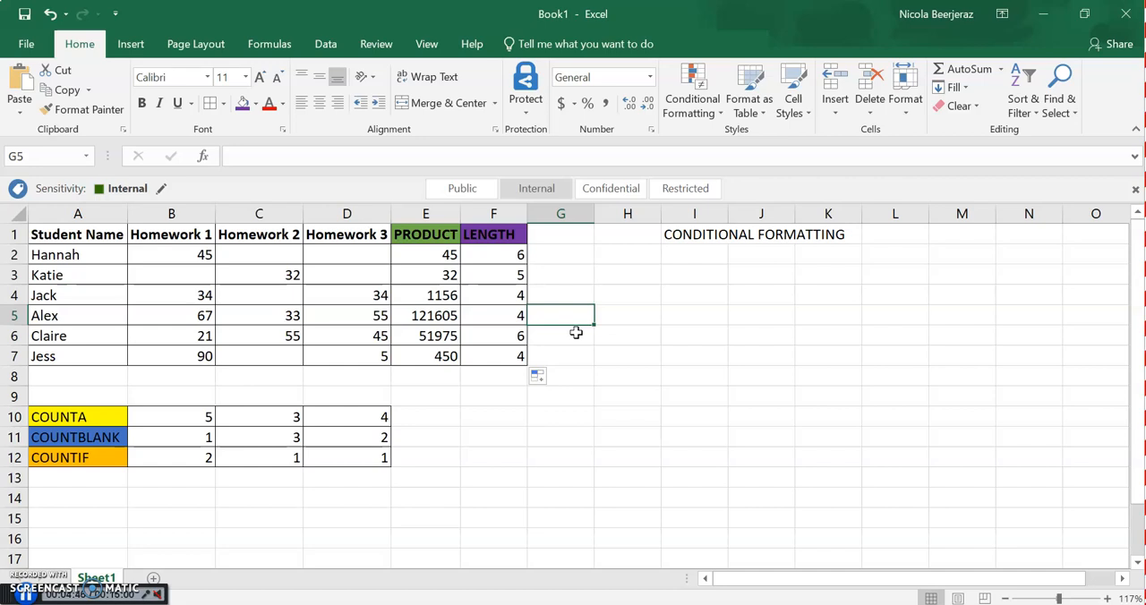
# Start a Greater Than conditional formatting rule for the Homework 1 marks in B2:B7
pyautogui.click(734, 233)
pyautogui.click(696, 234)
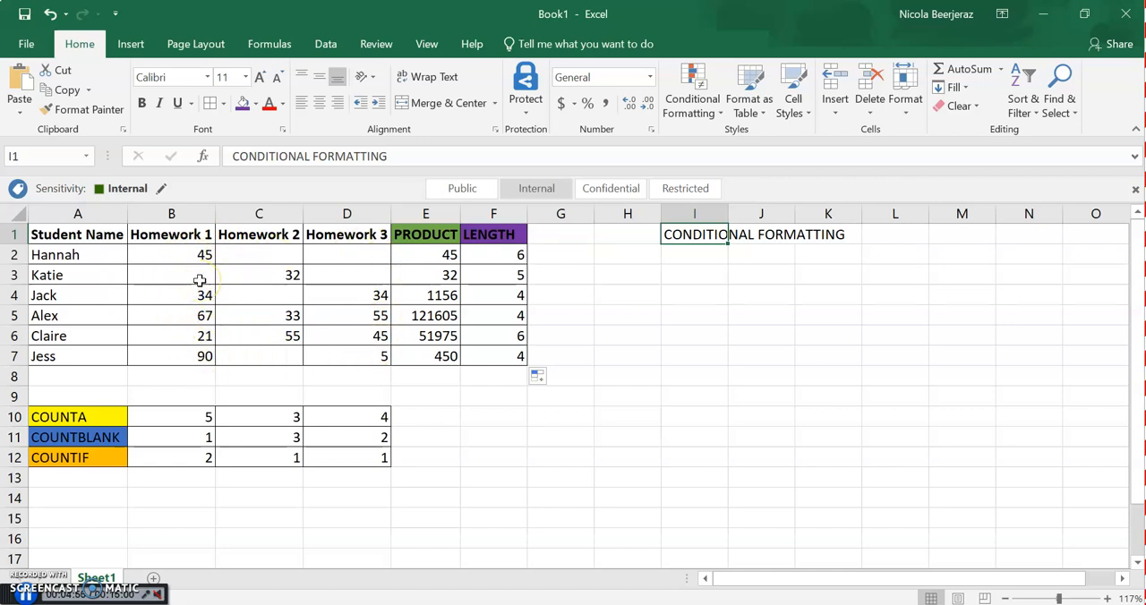
pyautogui.moveTo(197, 250); pyautogui.dragTo(202, 355)
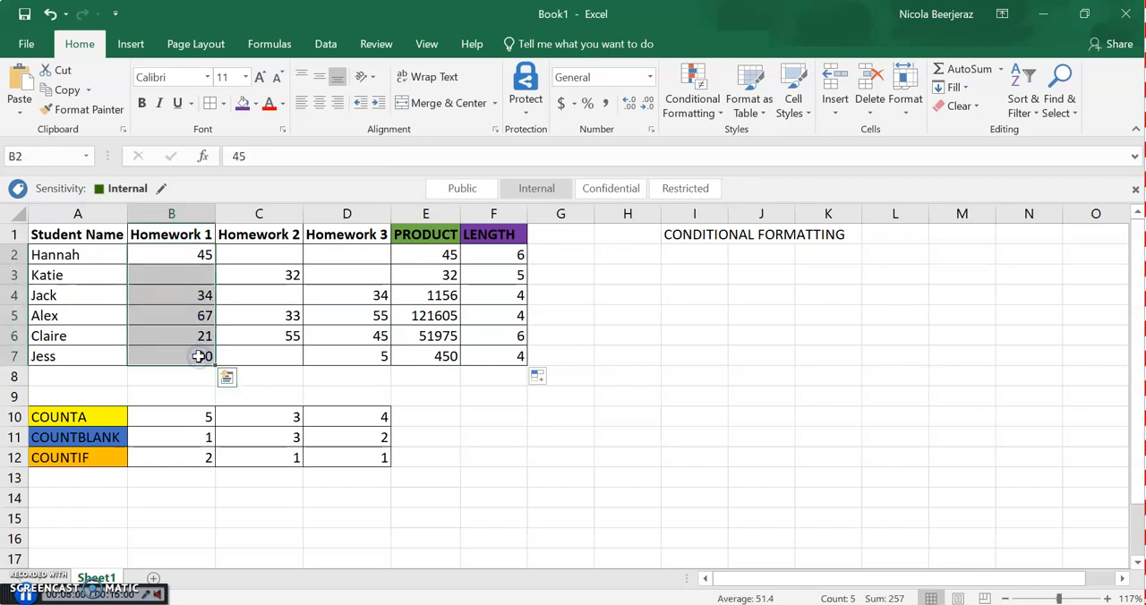
pyautogui.click(701, 125)
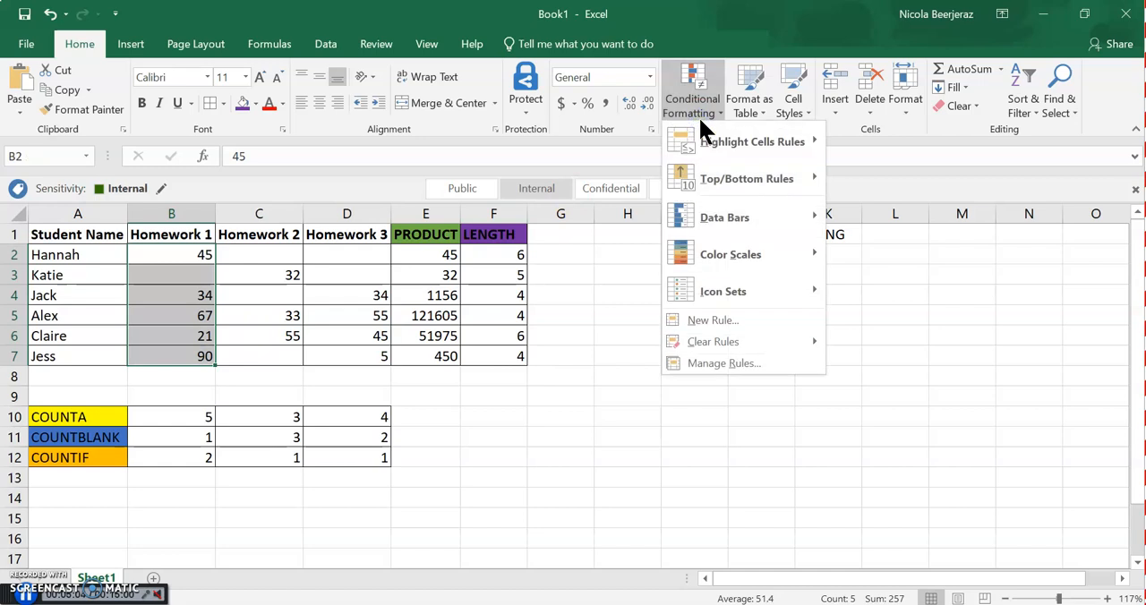
pyautogui.moveTo(718, 150)
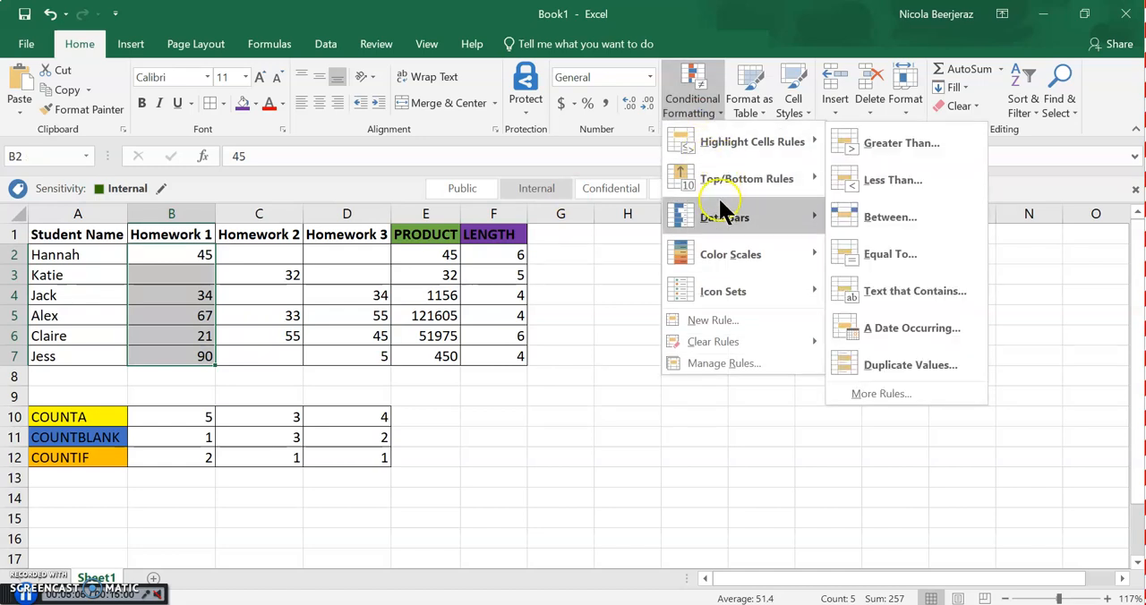
pyautogui.click(890, 150)
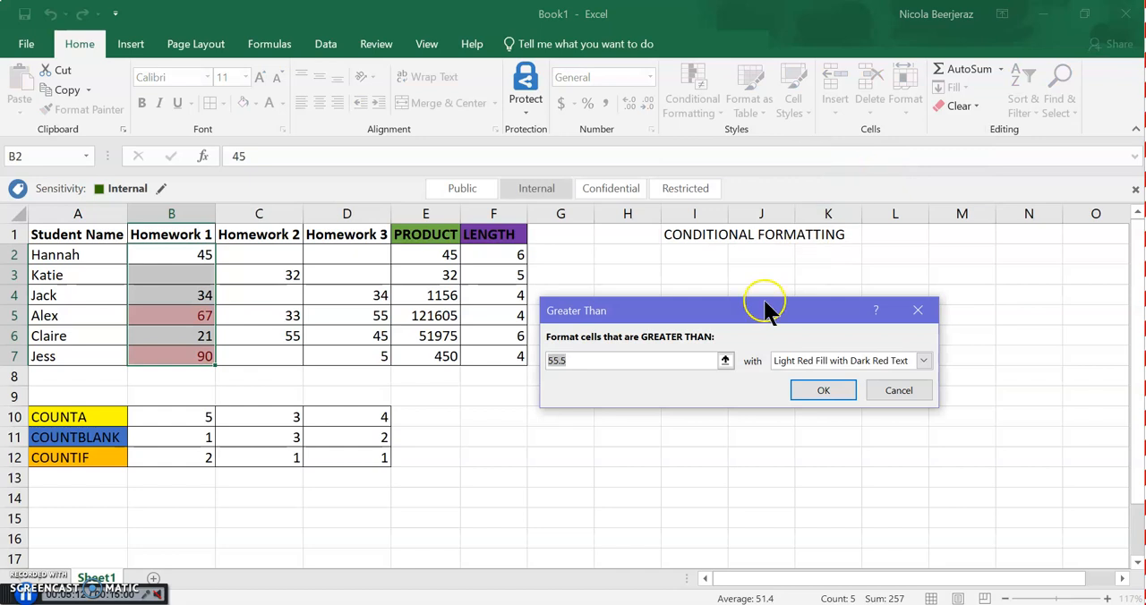
# Format marks greater than 45 with Green Fill with Dark Green Text and check the Homework 1 column
pyautogui.click(665, 356)
pyautogui.press('BackSpace')
pyautogui.press('BackSpace')
pyautogui.press('BackSpace')
pyautogui.press('BackSpace')
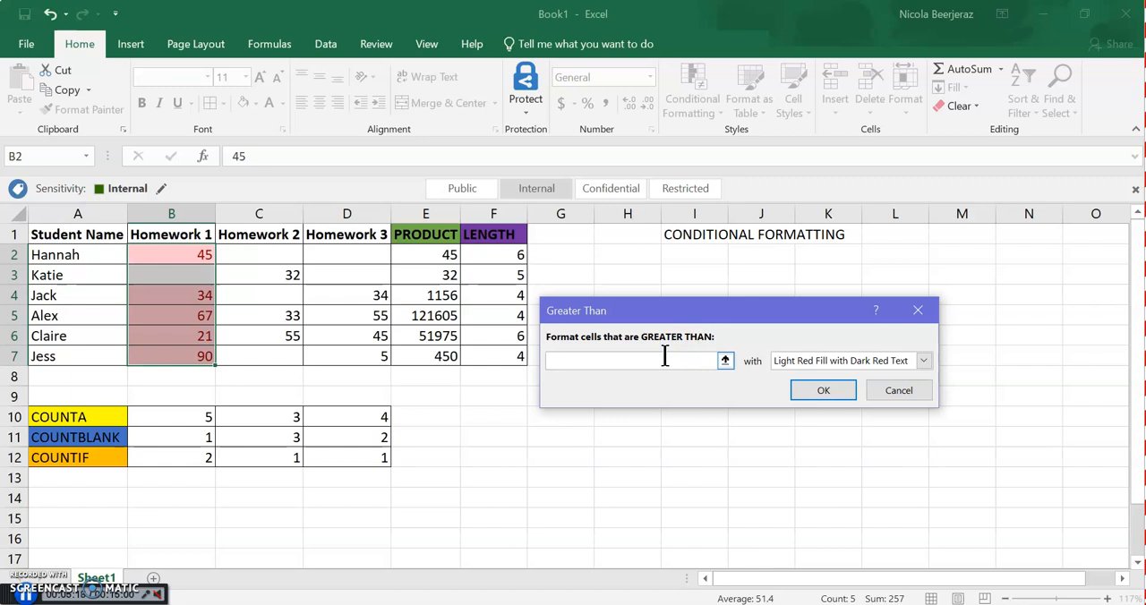
pyautogui.write('45')
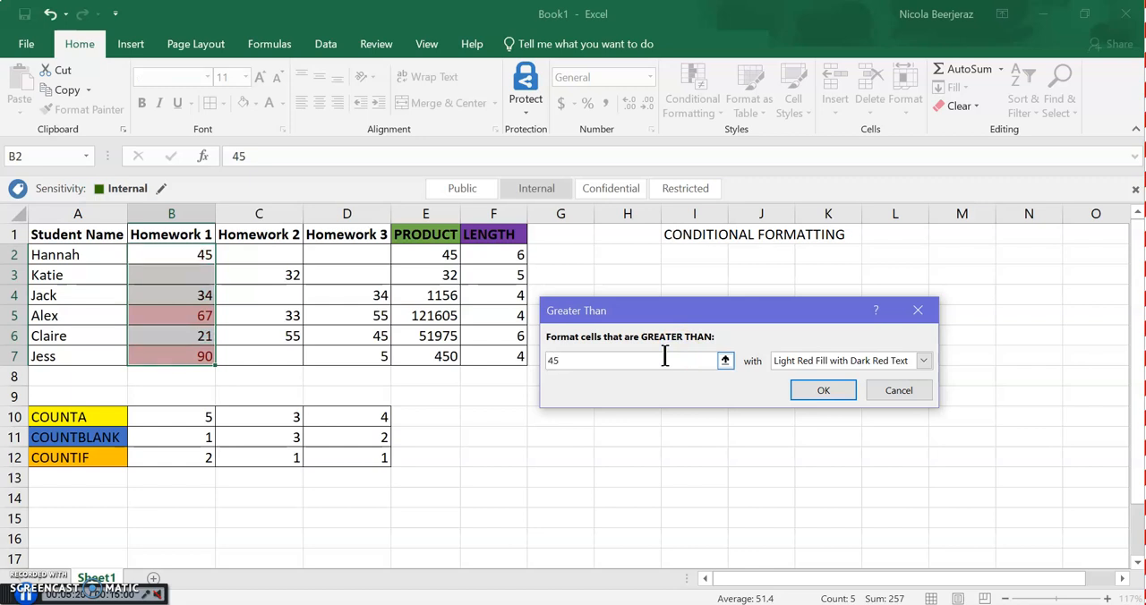
pyautogui.click(829, 360)
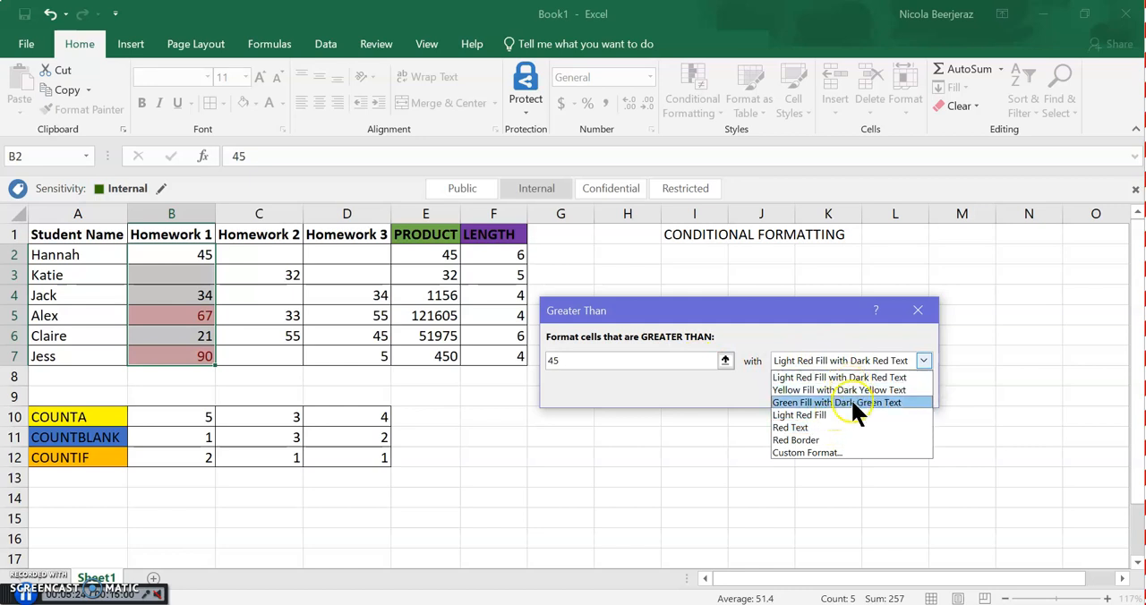
pyautogui.click(851, 402)
pyautogui.click(829, 387)
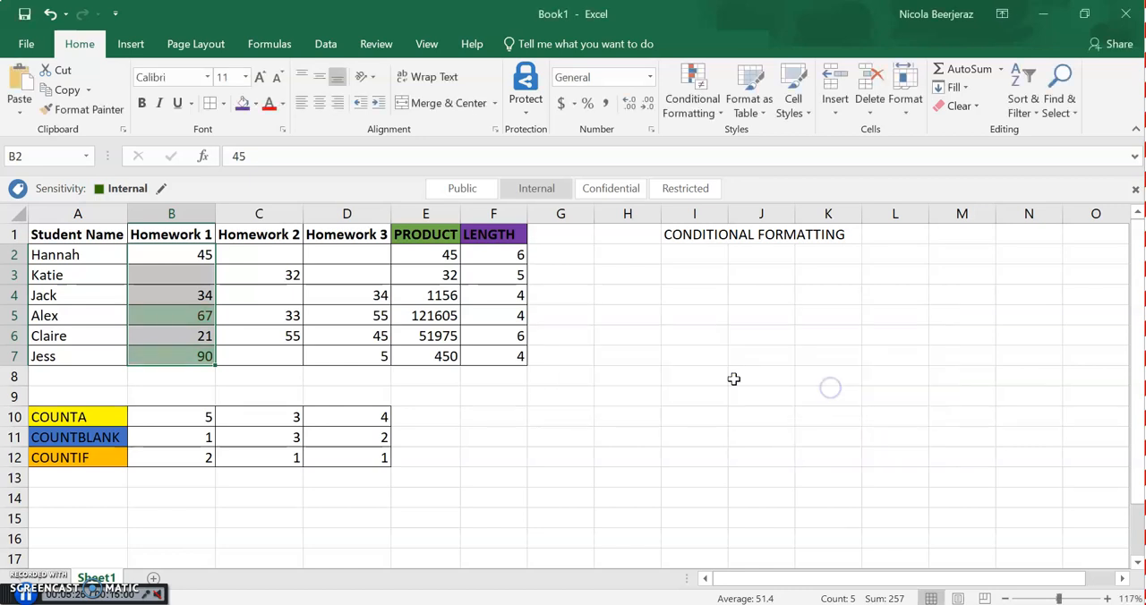
pyautogui.click(302, 321)
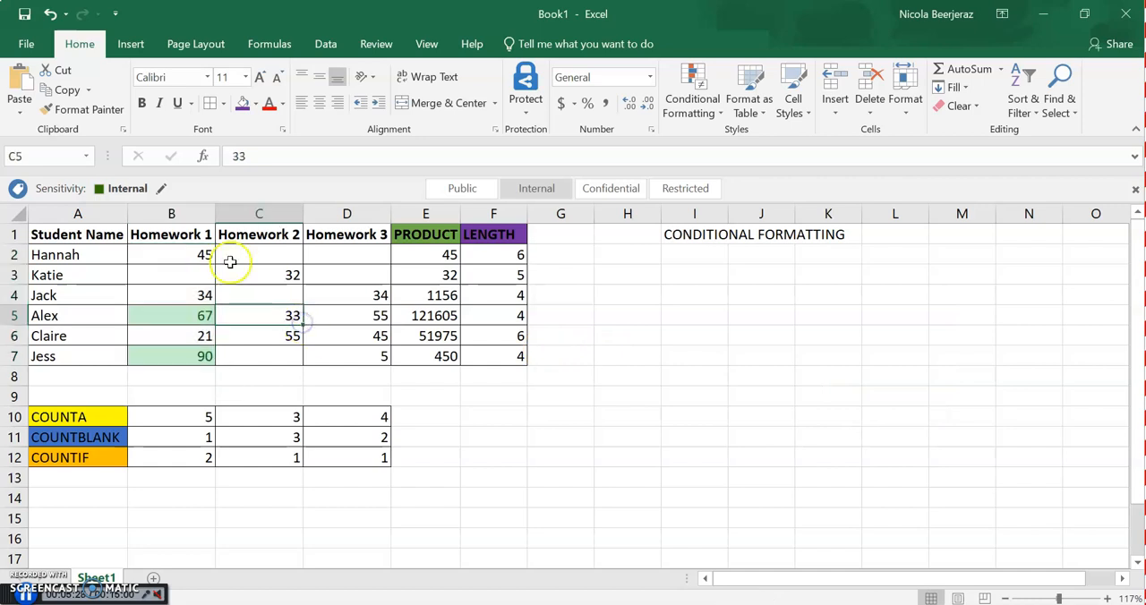
pyautogui.moveTo(198, 242); pyautogui.dragTo(199, 270)
pyautogui.click(187, 263)
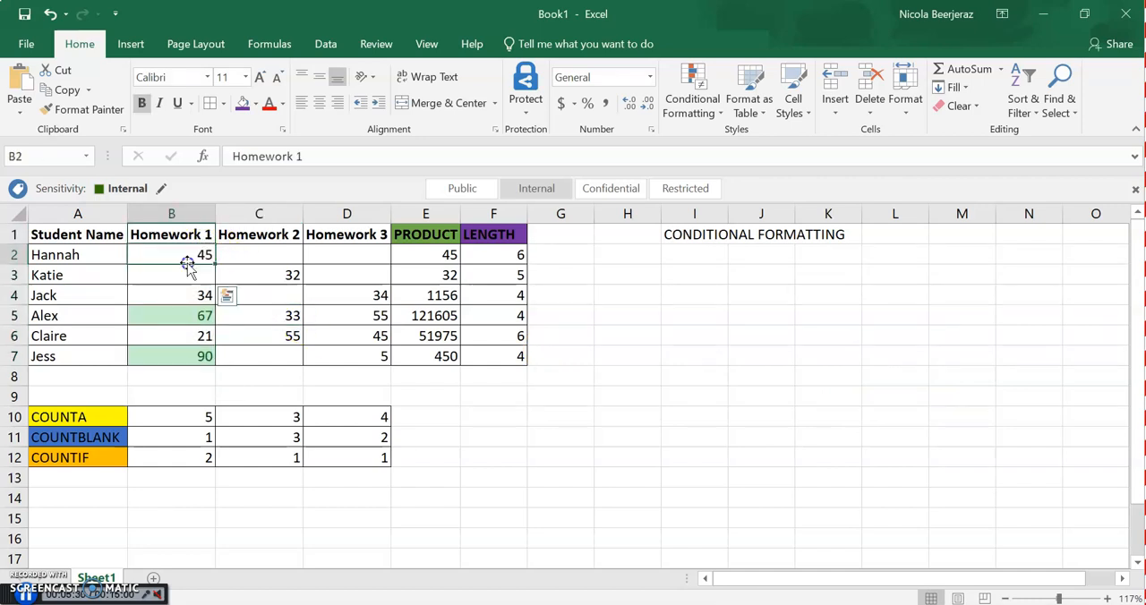
pyautogui.moveTo(199, 256); pyautogui.dragTo(192, 342)
# Create a conditional formatting rule for the Homework 2 marks in C2:C7 that formats only cell values less than 30
pyautogui.click(275, 243)
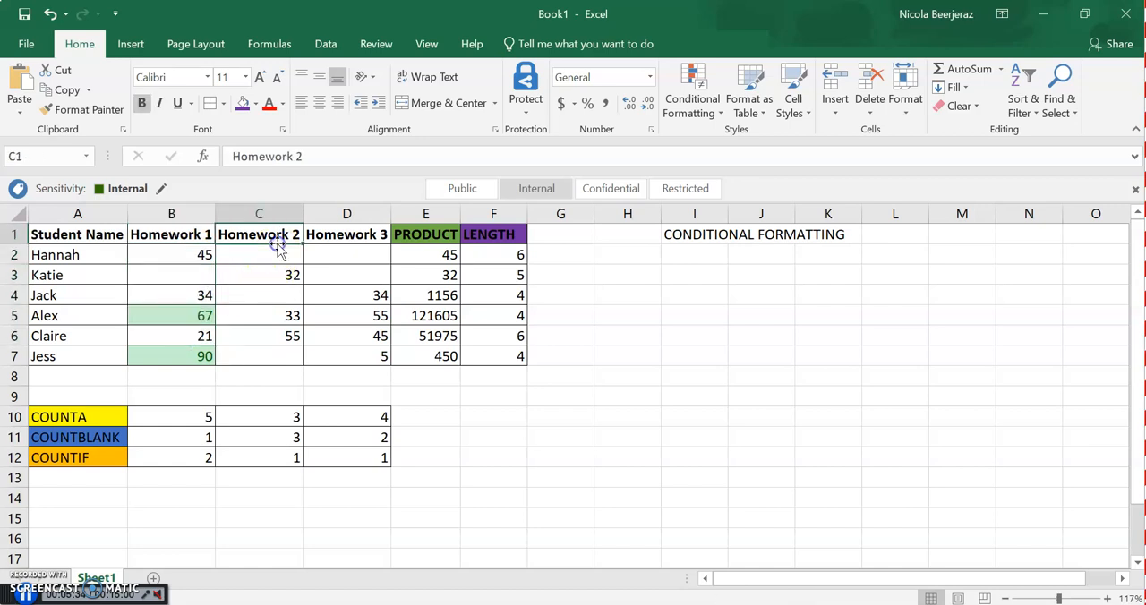
pyautogui.moveTo(272, 255); pyautogui.dragTo(263, 360)
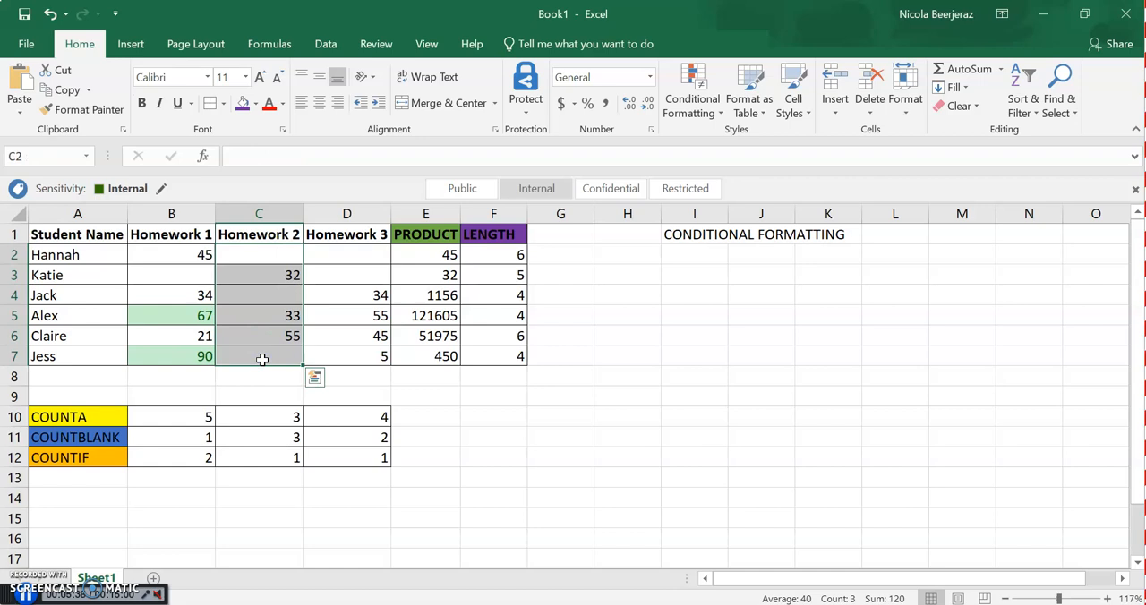
pyautogui.click(700, 114)
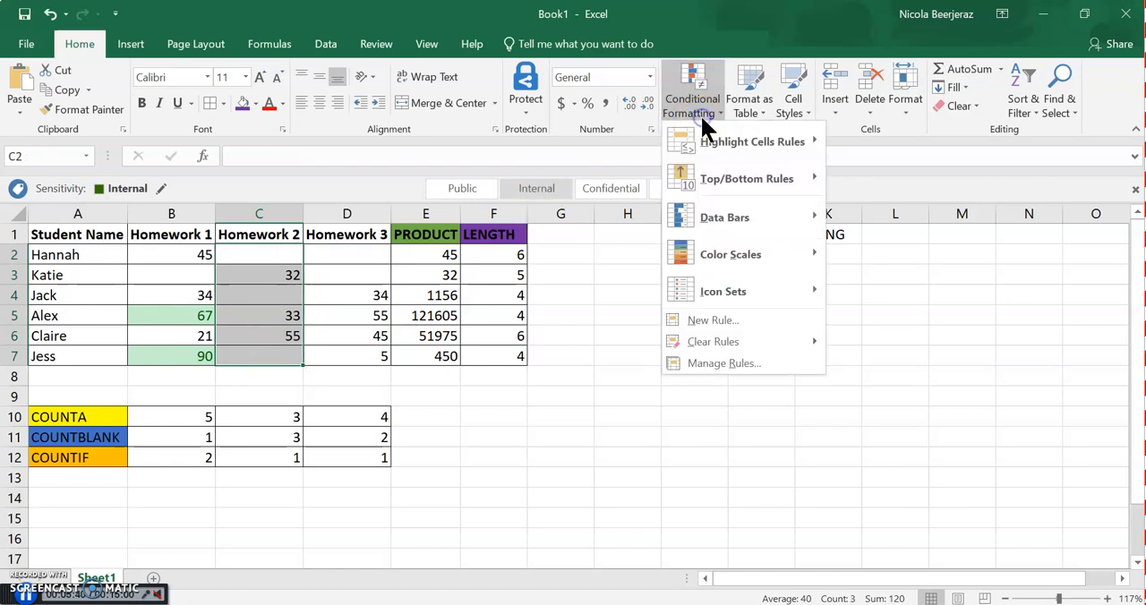
pyautogui.click(753, 327)
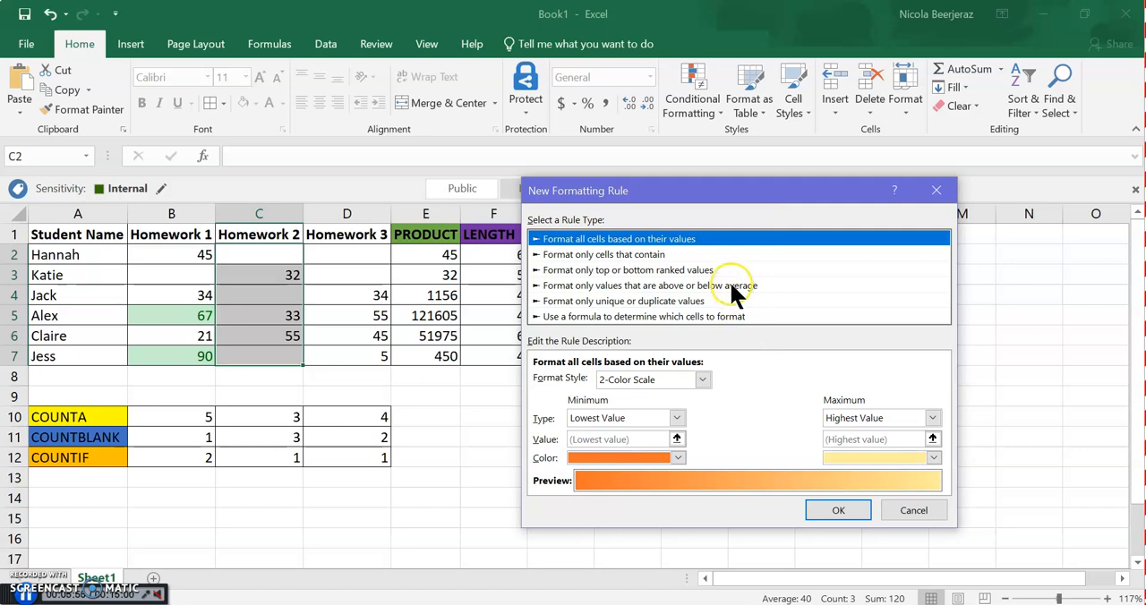
pyautogui.click(656, 255)
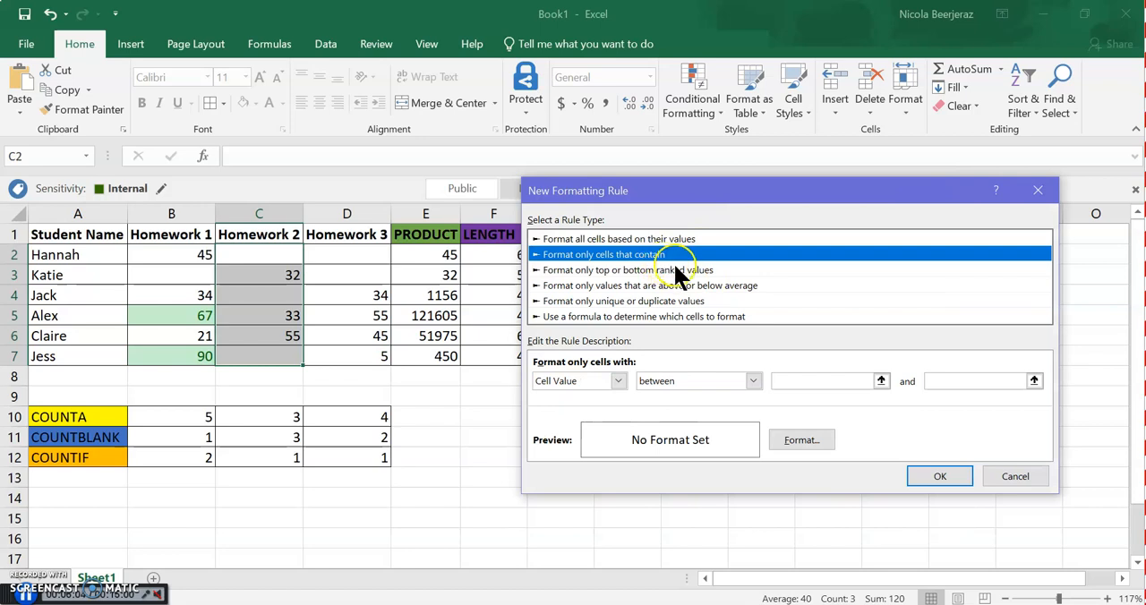
pyautogui.click(708, 376)
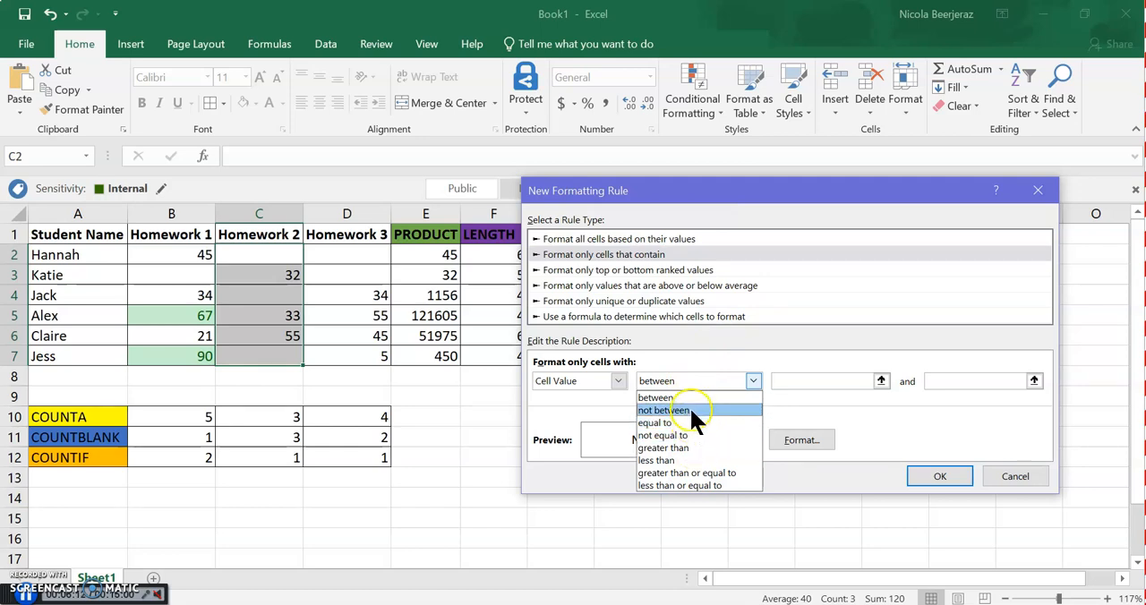
pyautogui.click(694, 461)
pyautogui.click(819, 381)
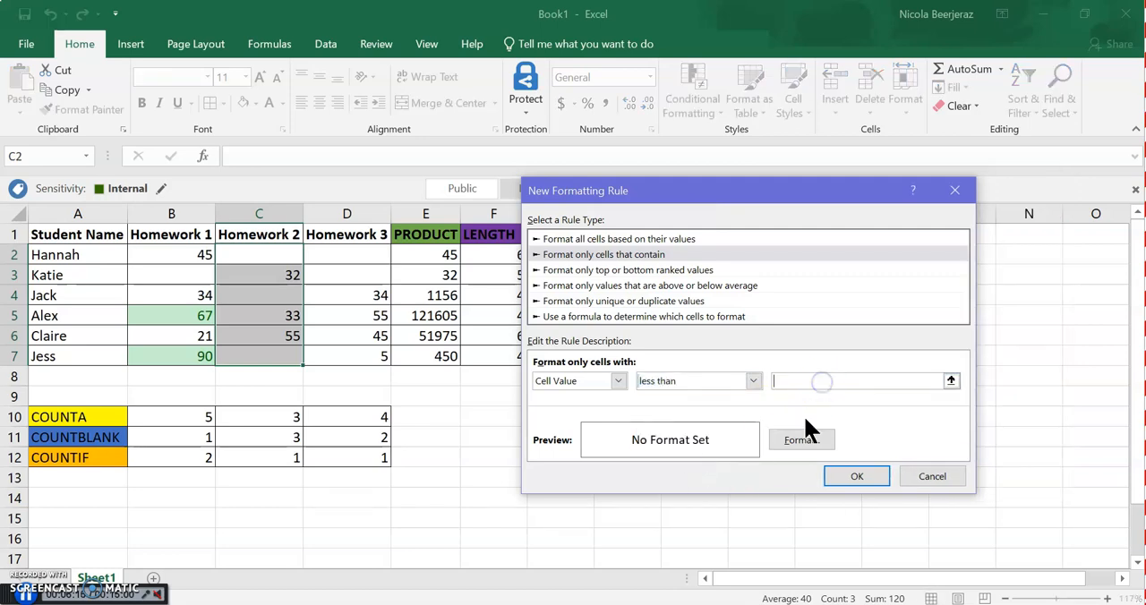
pyautogui.write('30')
# Give the less-than-30 rule a purple background fill and apply it to the Homework 2 column
pyautogui.click(776, 443)
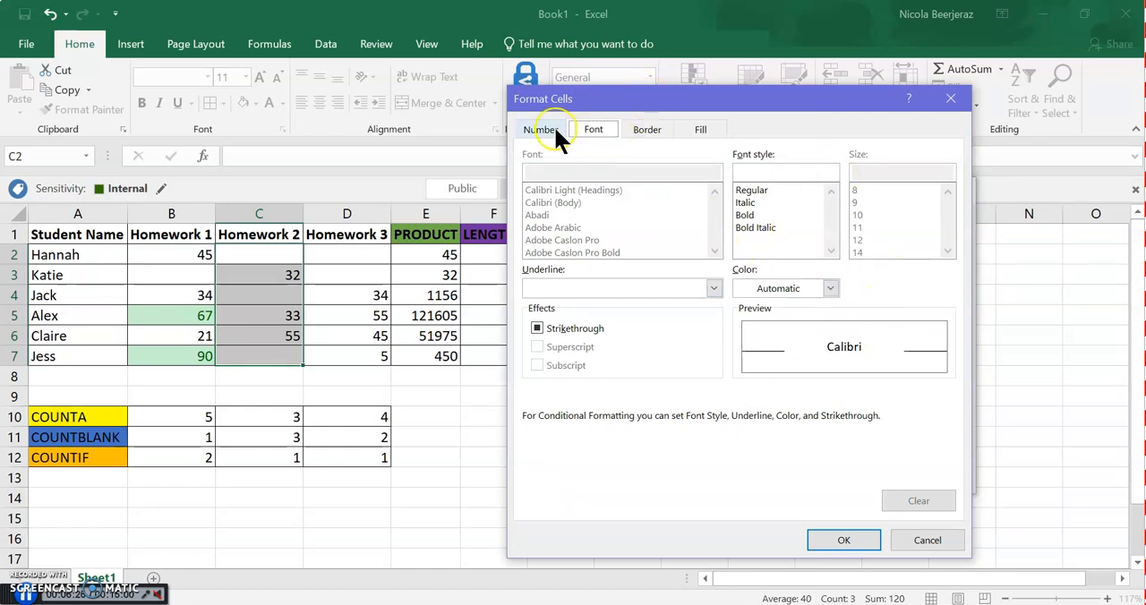
pyautogui.click(658, 131)
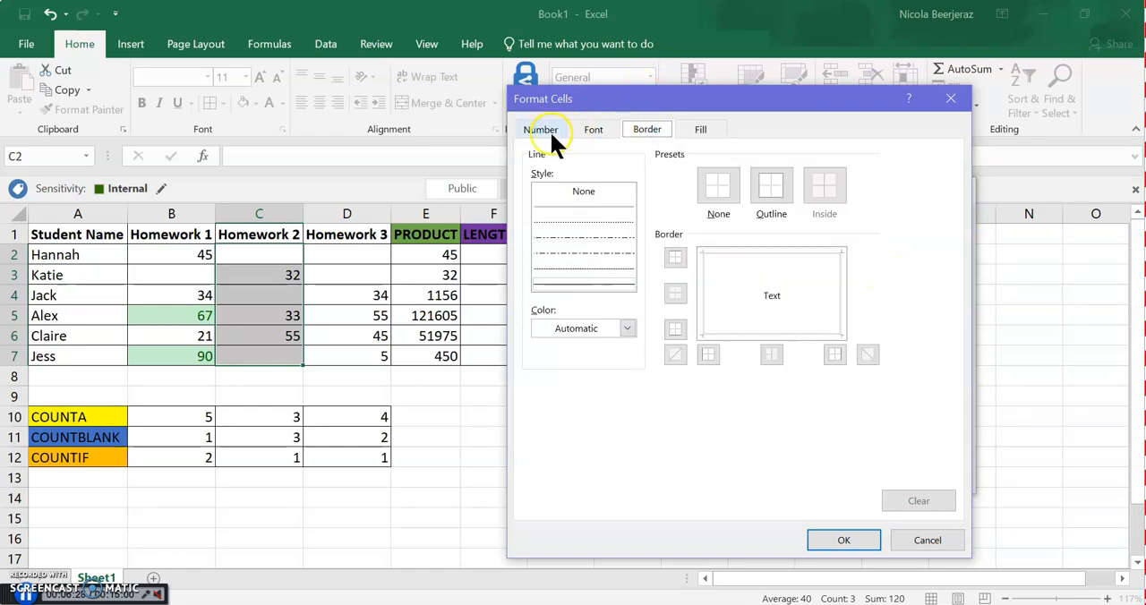
pyautogui.click(548, 131)
pyautogui.click(699, 128)
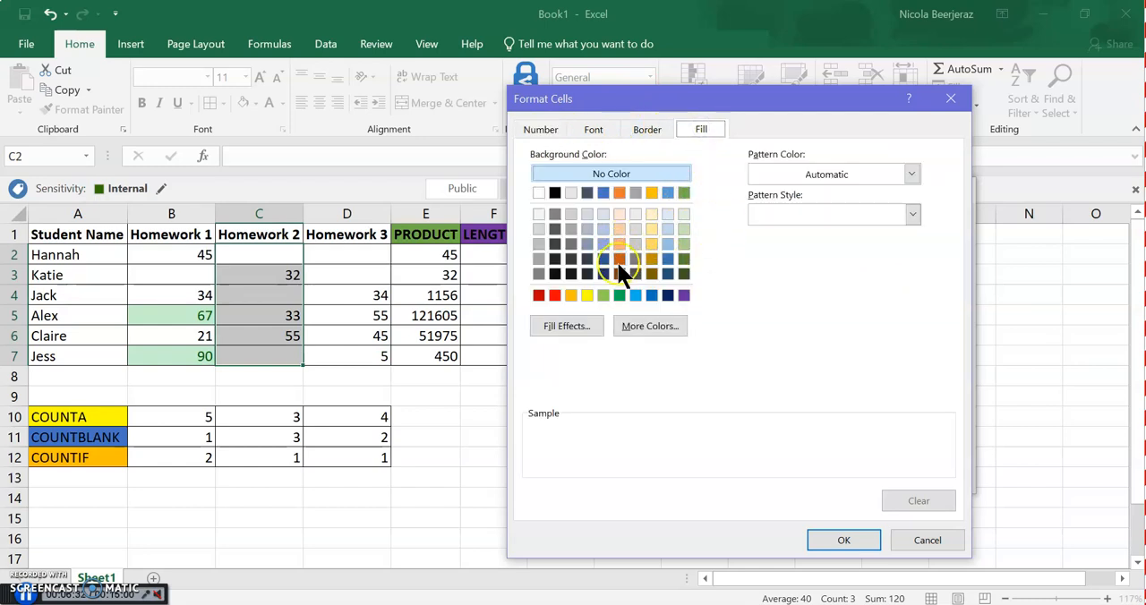
pyautogui.click(682, 296)
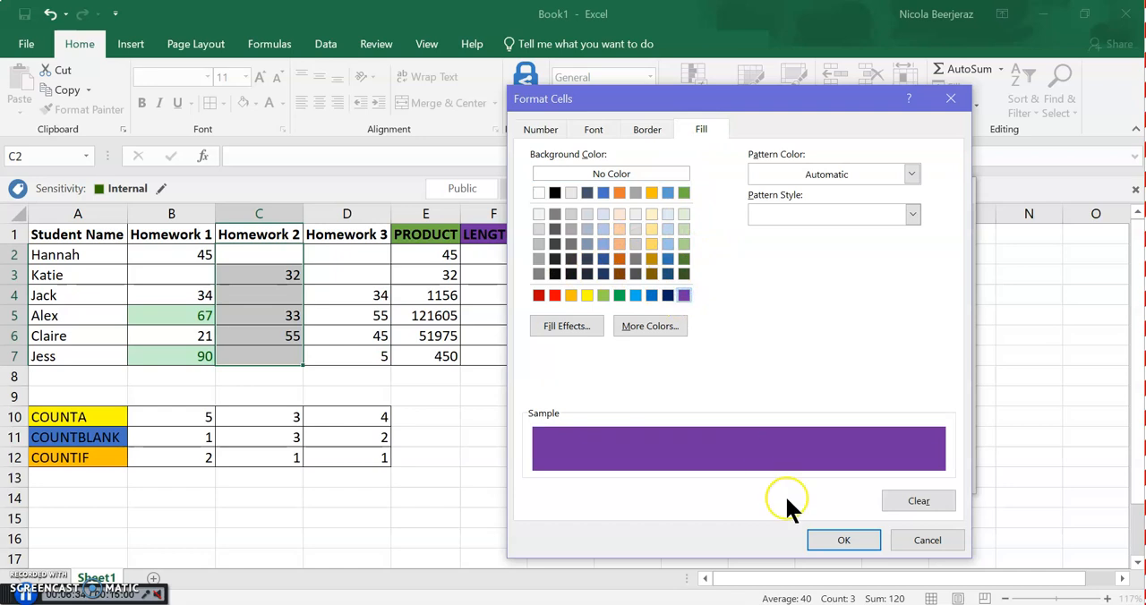
pyautogui.click(834, 540)
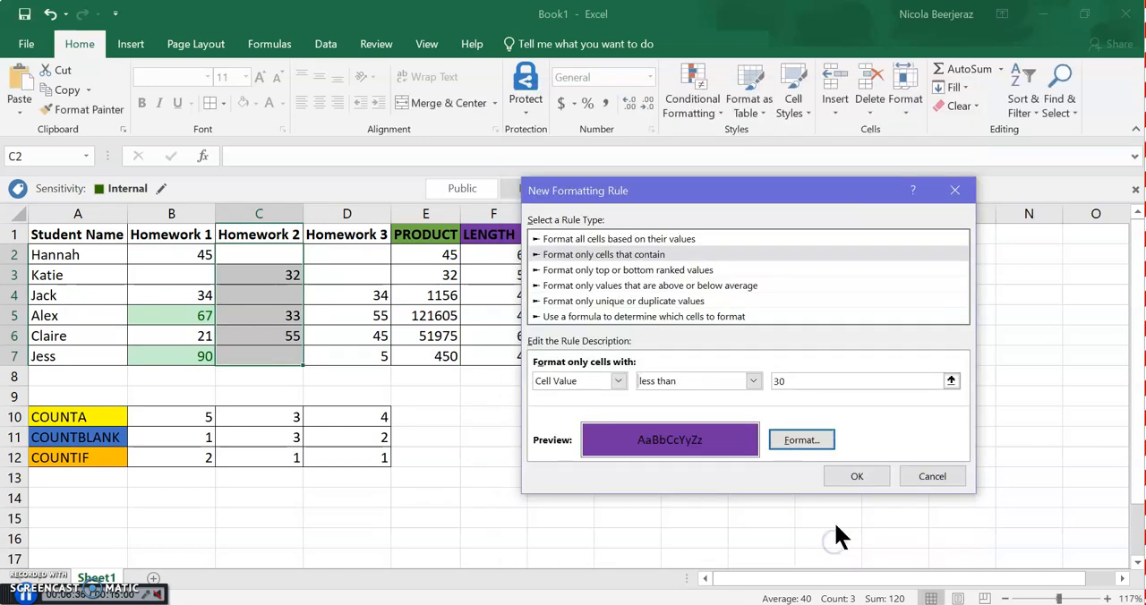
pyautogui.click(857, 477)
pyautogui.click(445, 314)
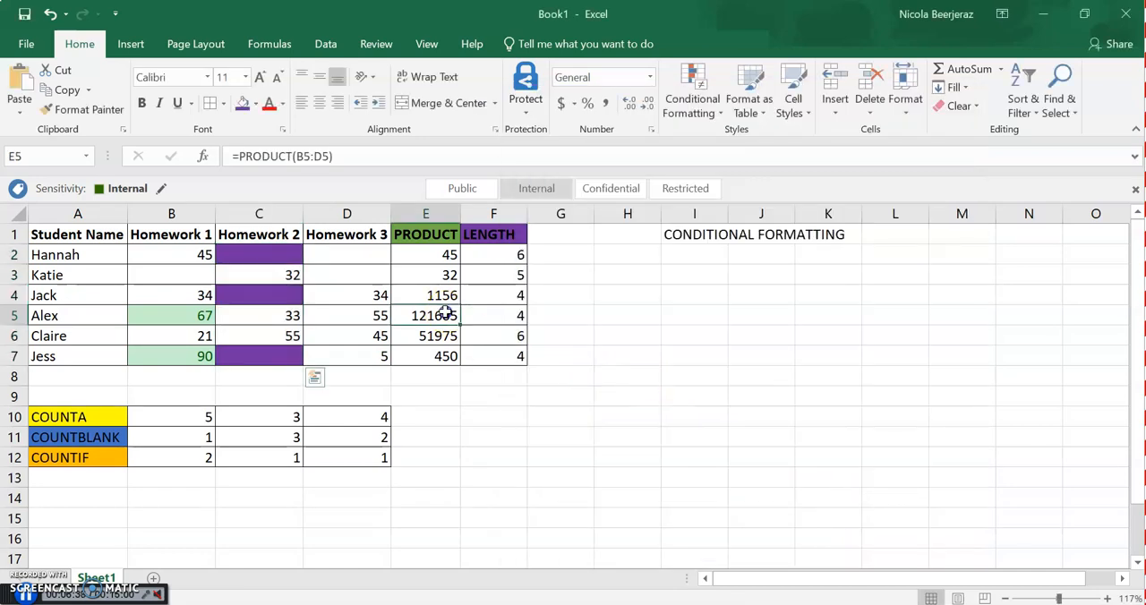
# Clear the conditional formatting rules from the entire sheet
pyautogui.click(273, 254)
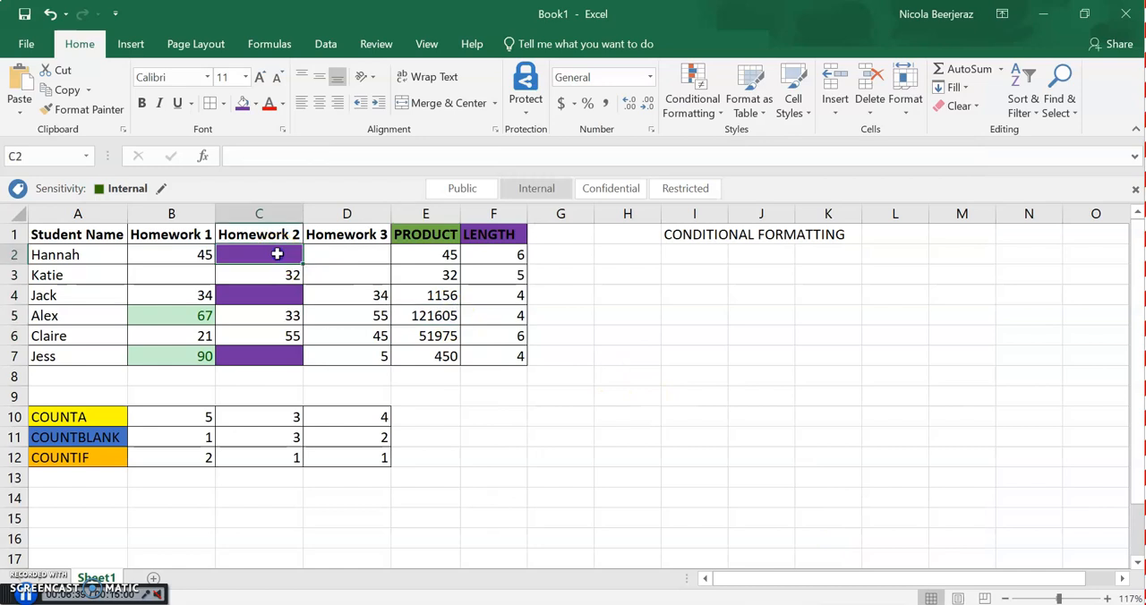
pyautogui.click(703, 104)
pyautogui.moveTo(723, 343)
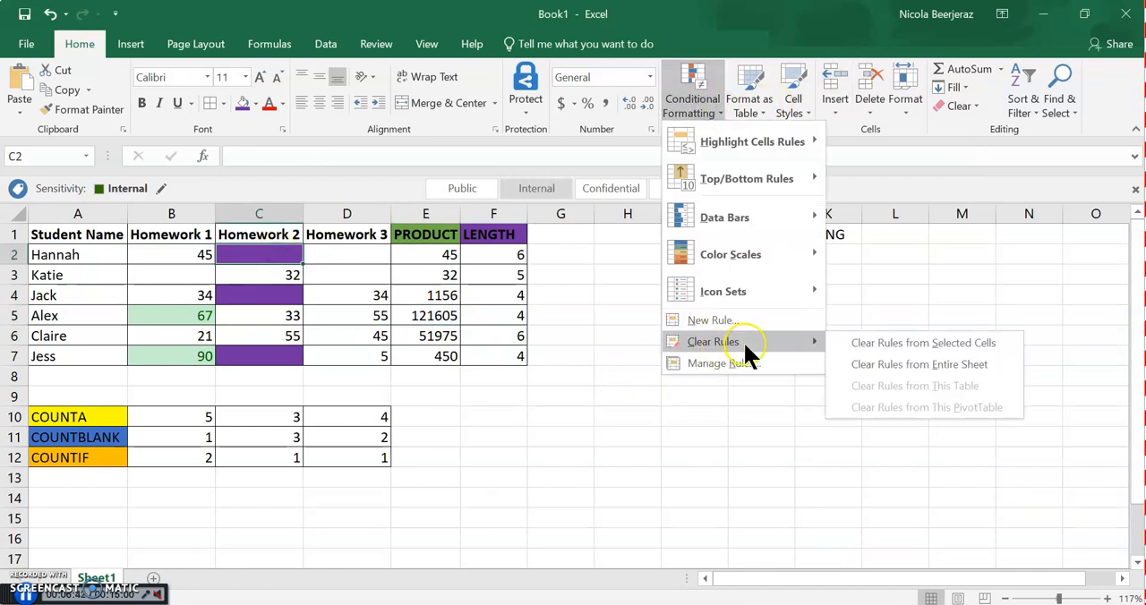
pyautogui.moveTo(810, 338)
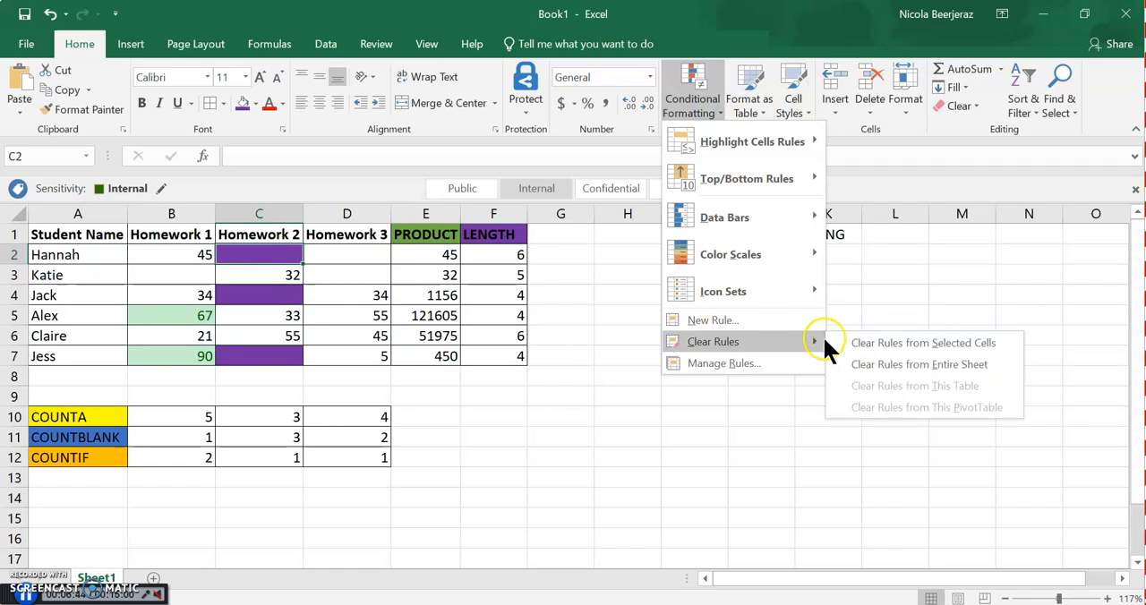
pyautogui.click(889, 363)
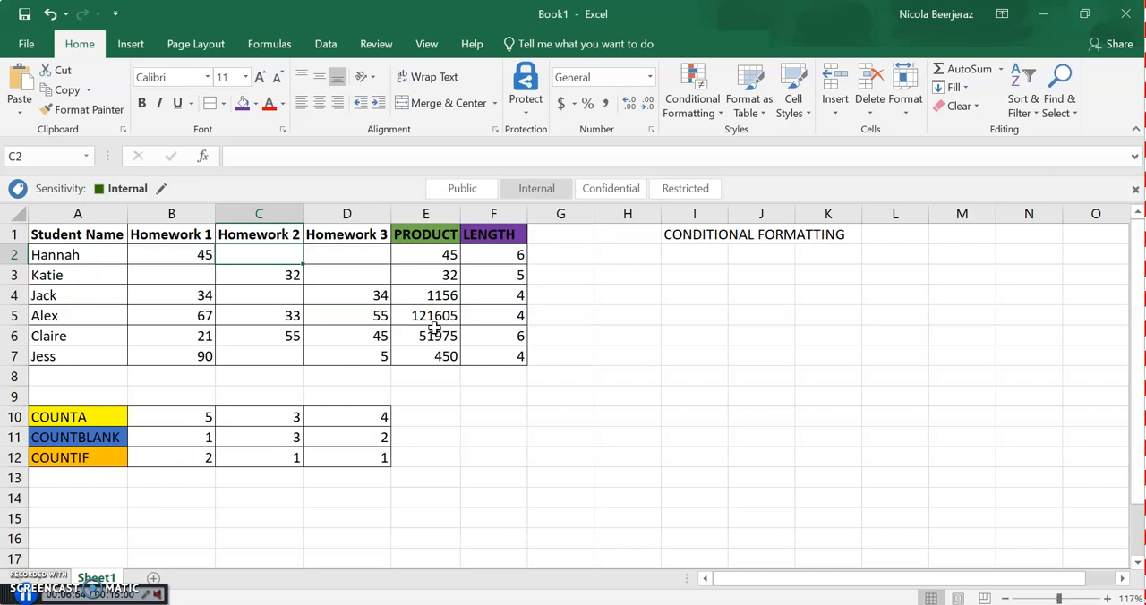
# Add the heading "Pass or Fail" in G1 and fit column G's width to it
pyautogui.click(569, 257)
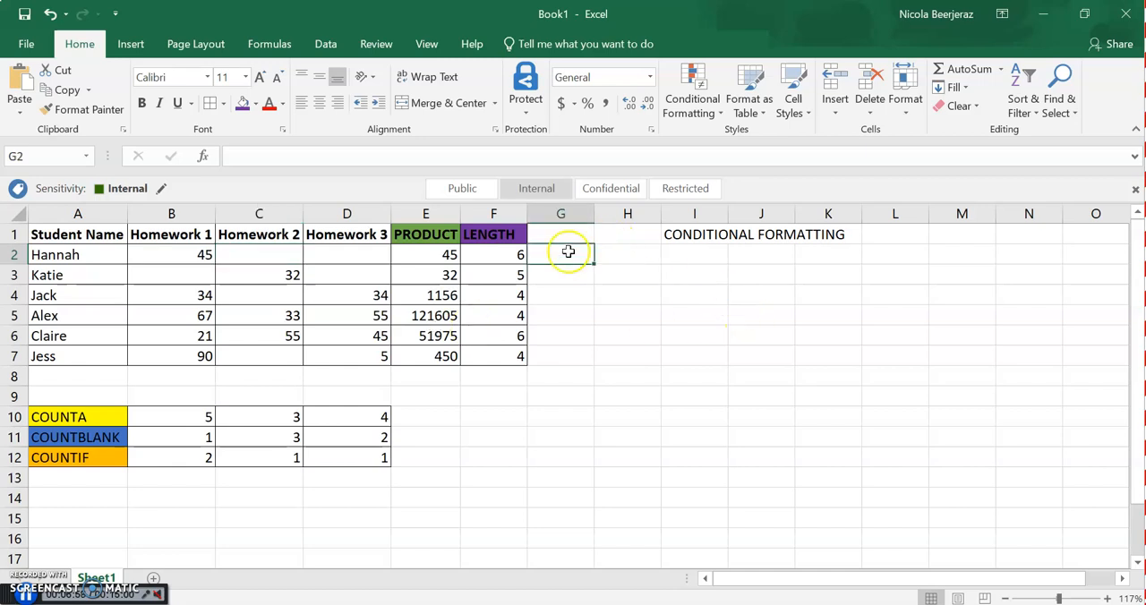
pyautogui.click(565, 235)
pyautogui.write('Pas')
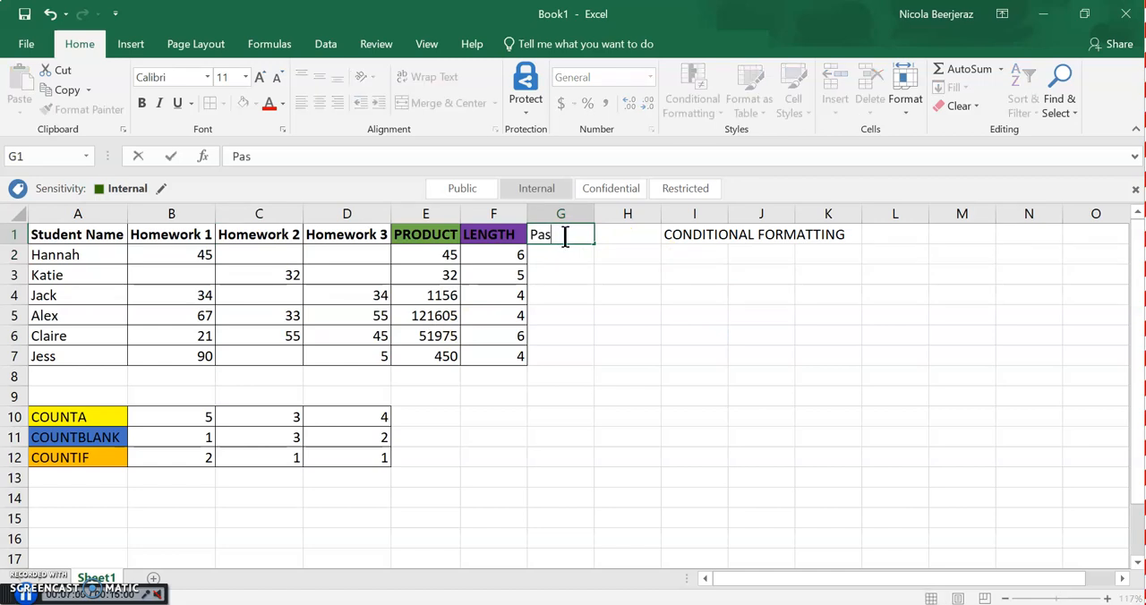
pyautogui.write('s or Fail')
pyautogui.press('Return')
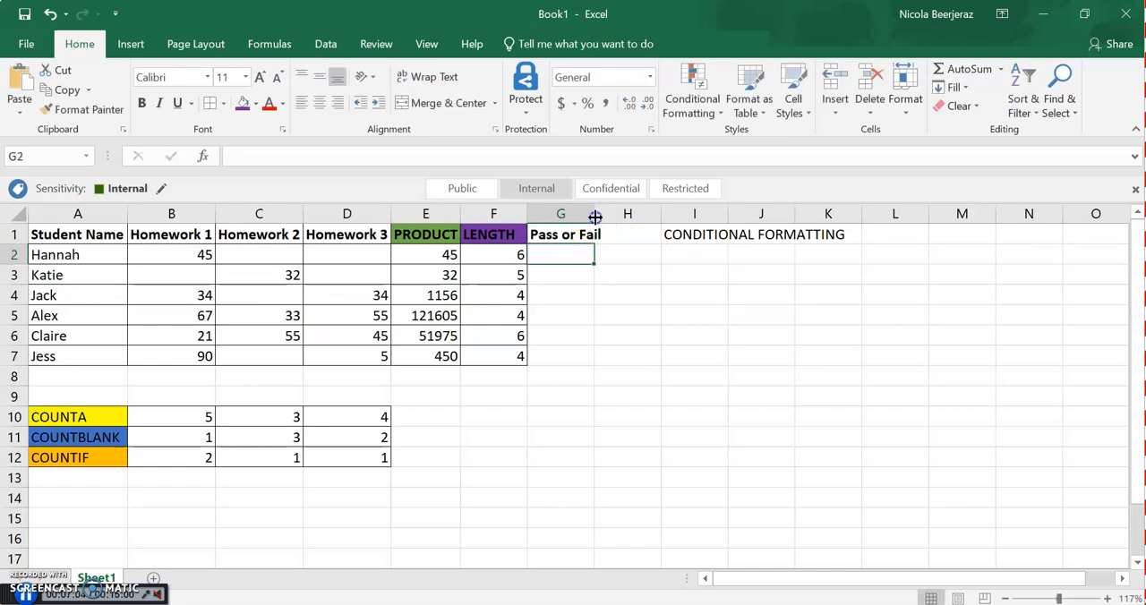
pyautogui.doubleClick(594, 214)
# Fill G2:G7 with the results Pass, Fail, Pass, Pass, Fail and Pass
pyautogui.write('Pass')
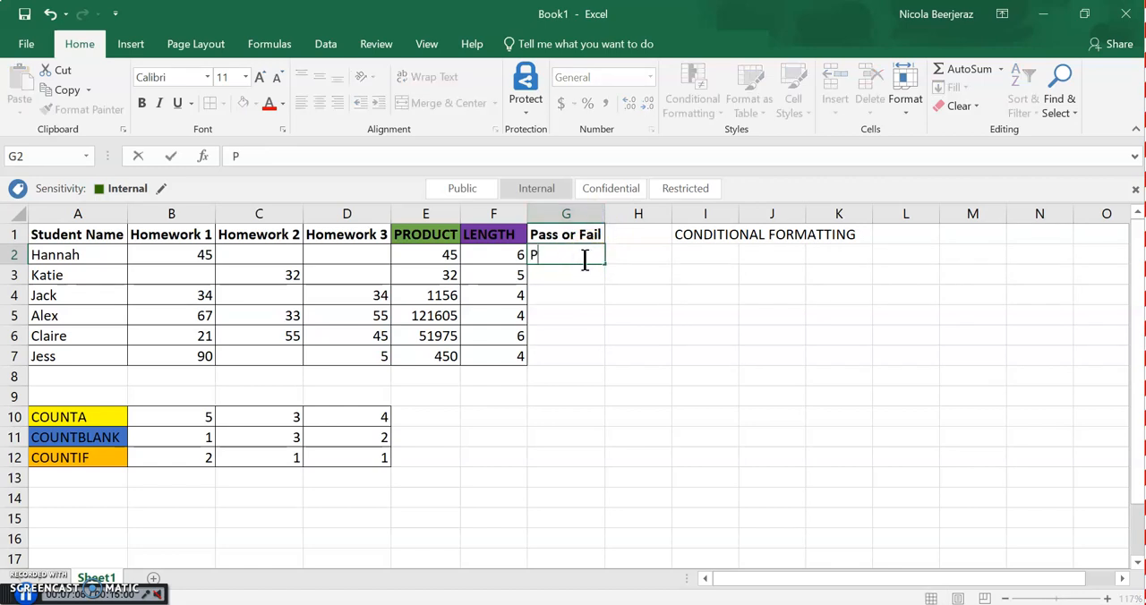
pyautogui.press('Return')
pyautogui.write('Fail')
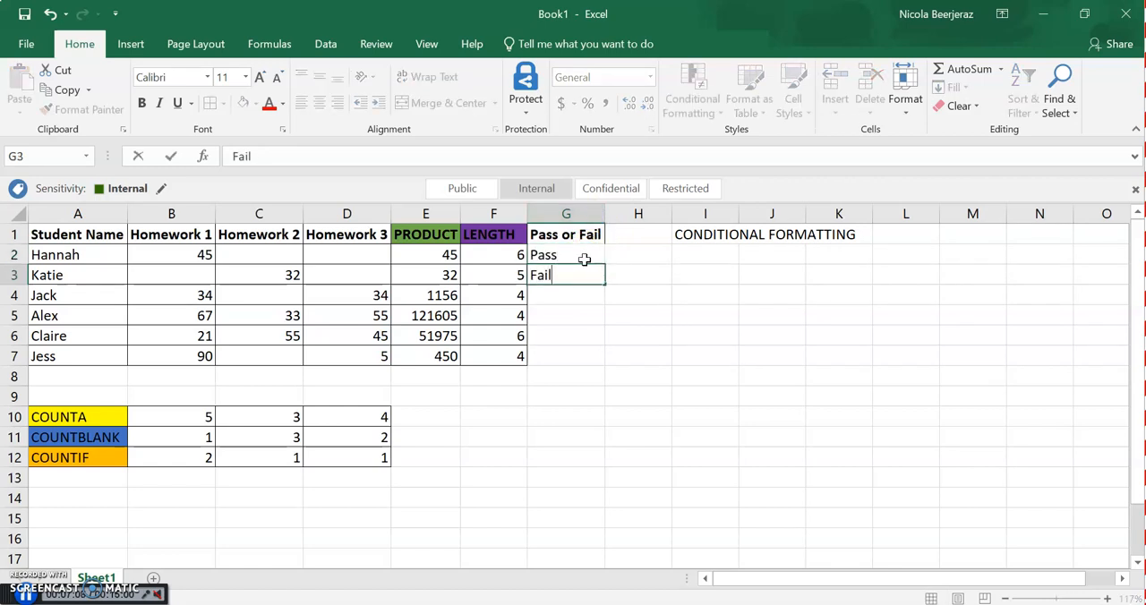
pyautogui.press('Return')
pyautogui.write('Pass')
pyautogui.press('Return')
pyautogui.write('P')
pyautogui.press('Return')
pyautogui.write('Fail')
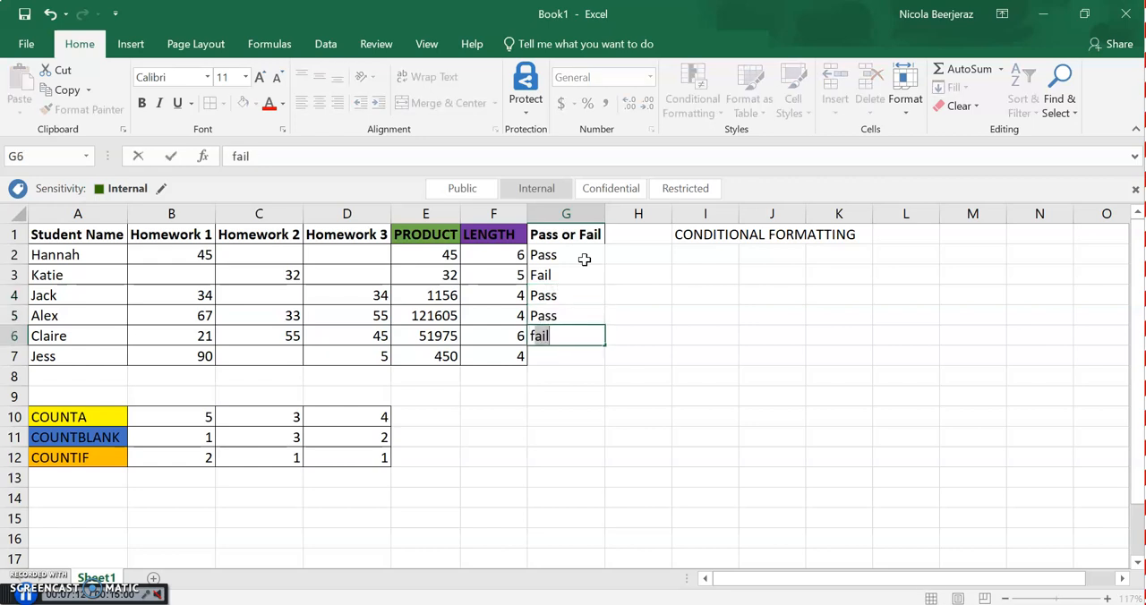
pyautogui.press('Return')
pyautogui.write('pass')
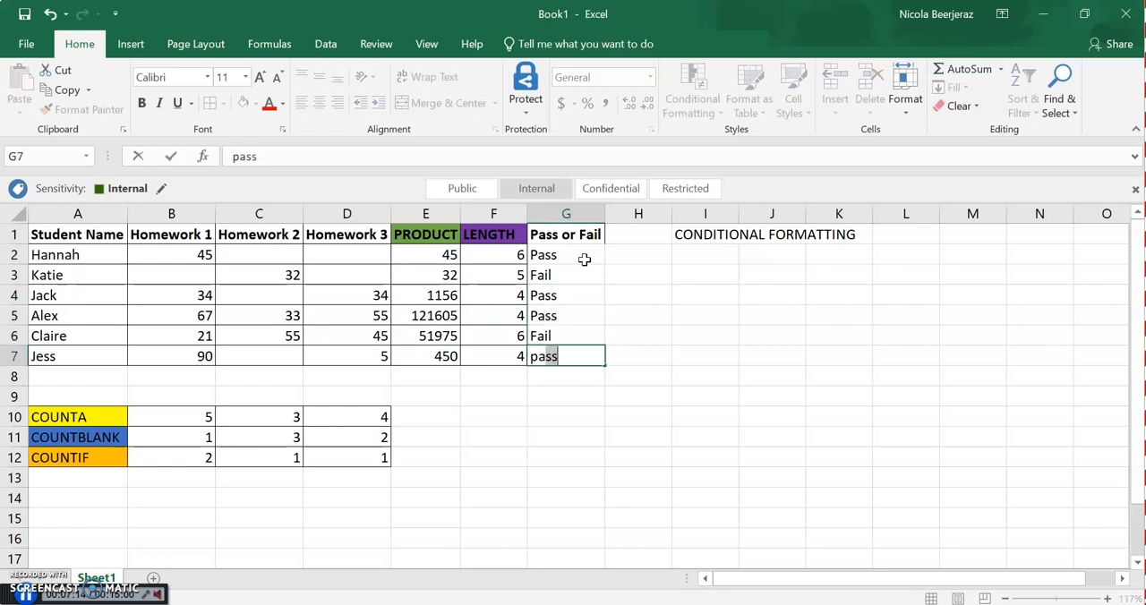
pyautogui.press('Return')
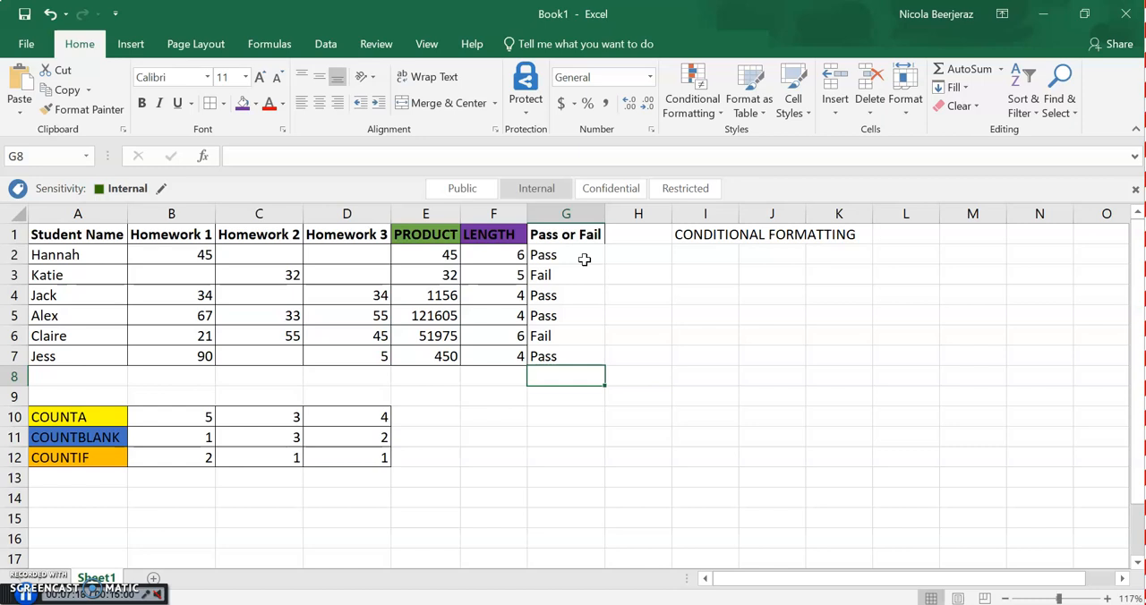
# Create a conditional formatting rule for G2:G7 that formats only cells with a value equal to Pass
pyautogui.moveTo(577, 255); pyautogui.dragTo(562, 356)
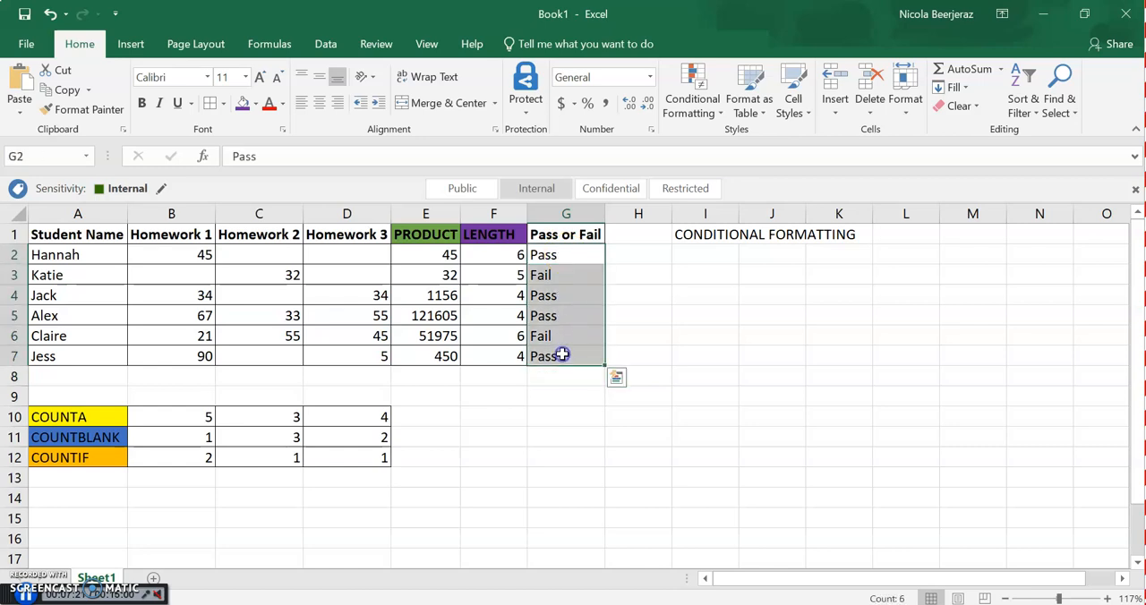
pyautogui.click(699, 108)
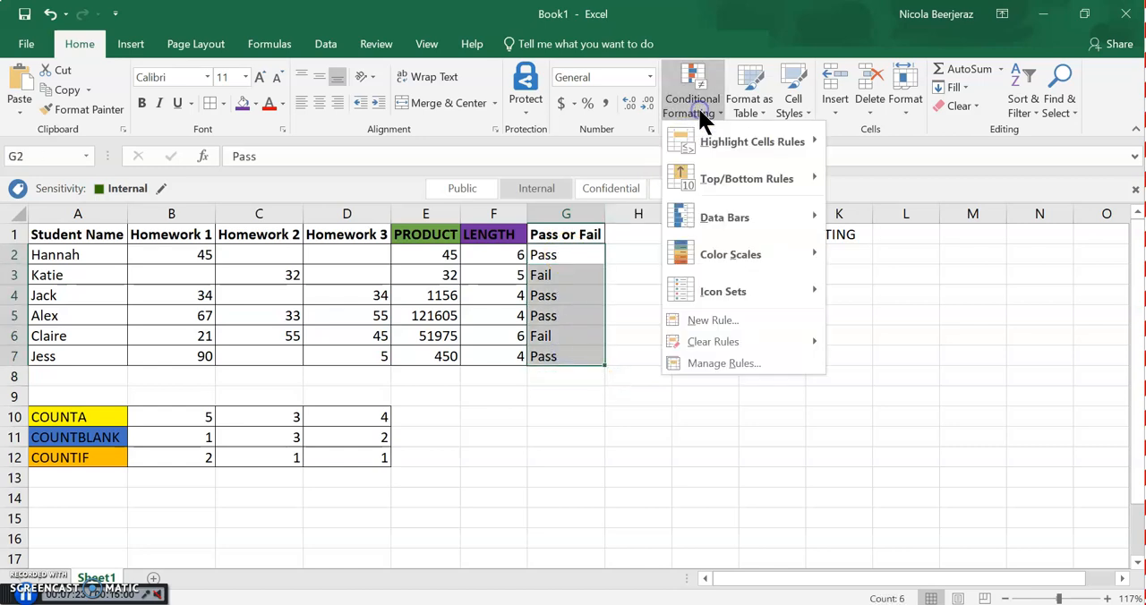
pyautogui.click(730, 320)
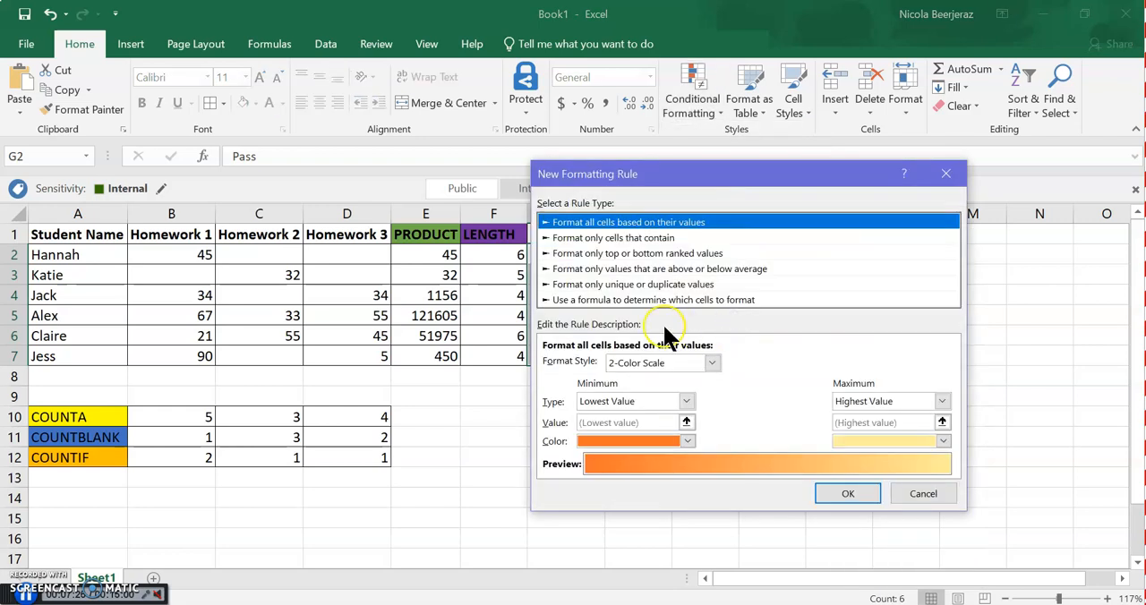
pyautogui.click(659, 237)
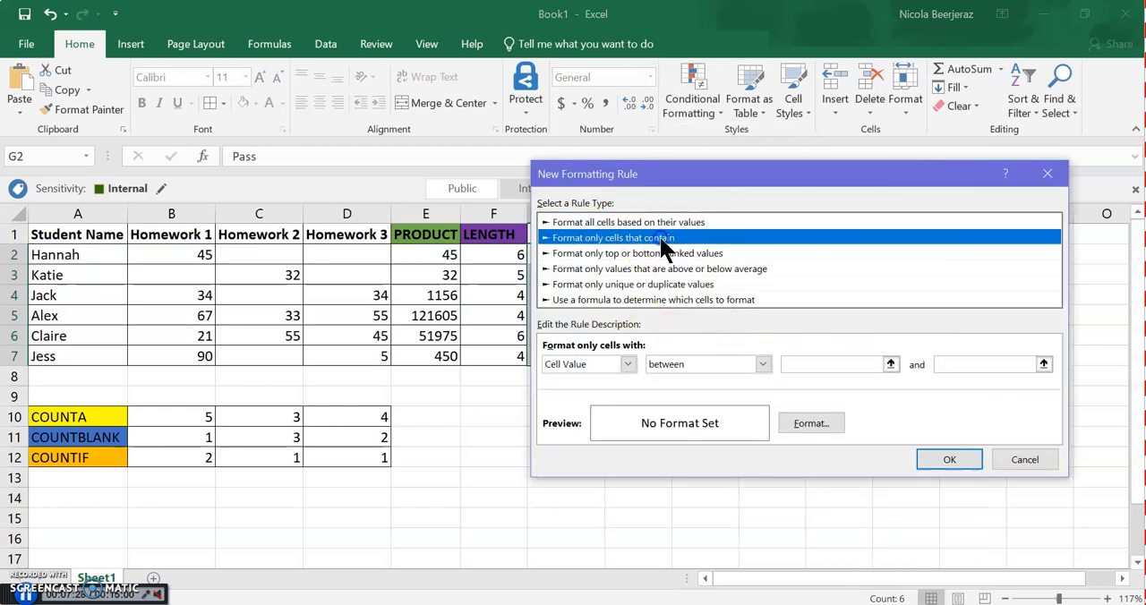
pyautogui.click(716, 365)
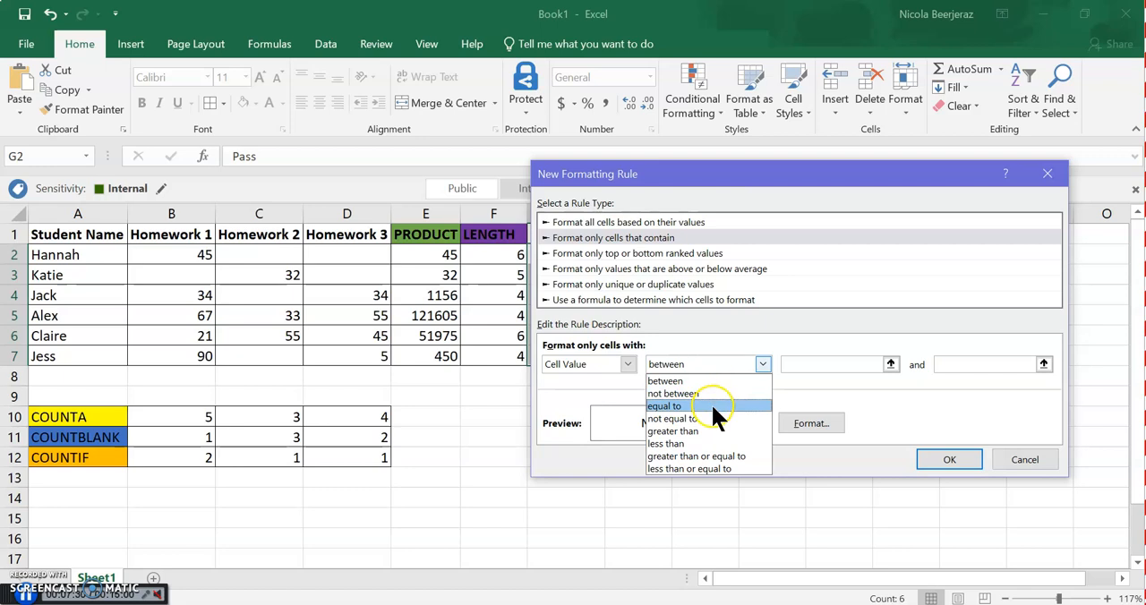
pyautogui.click(711, 403)
pyautogui.click(802, 371)
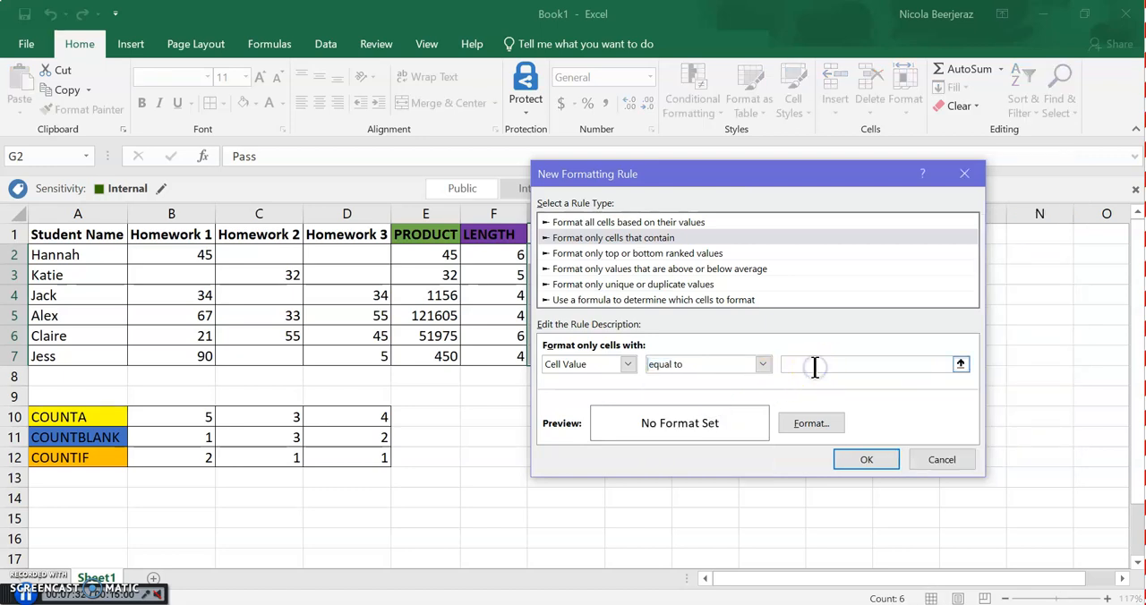
pyautogui.write('Pass')
# Give the Pass rule a light blue background fill and apply it to the results
pyautogui.click(817, 416)
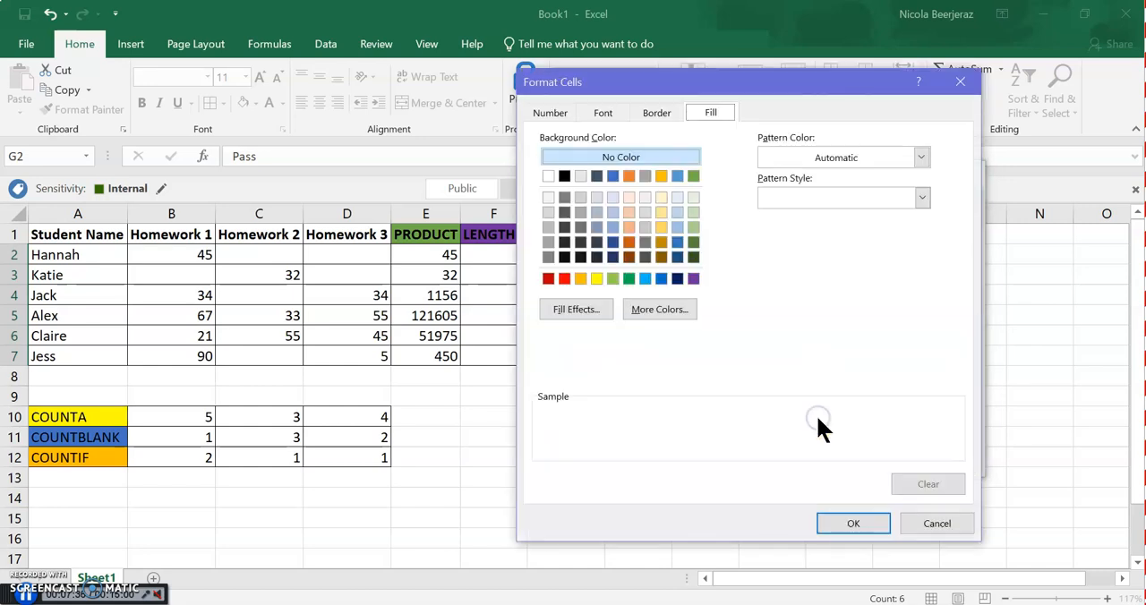
pyautogui.click(644, 278)
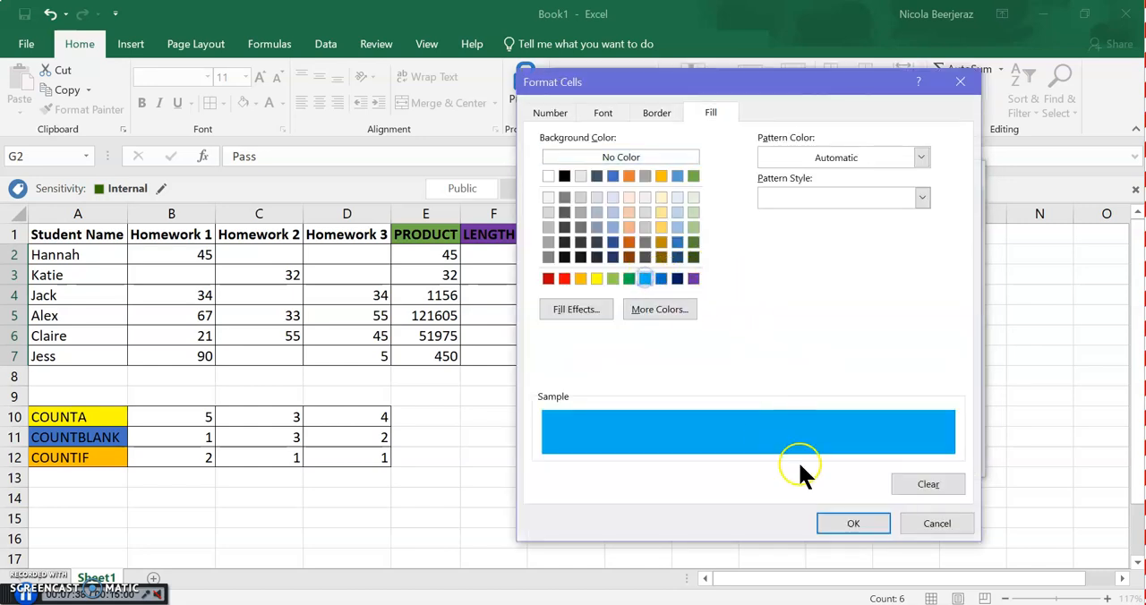
pyautogui.click(851, 523)
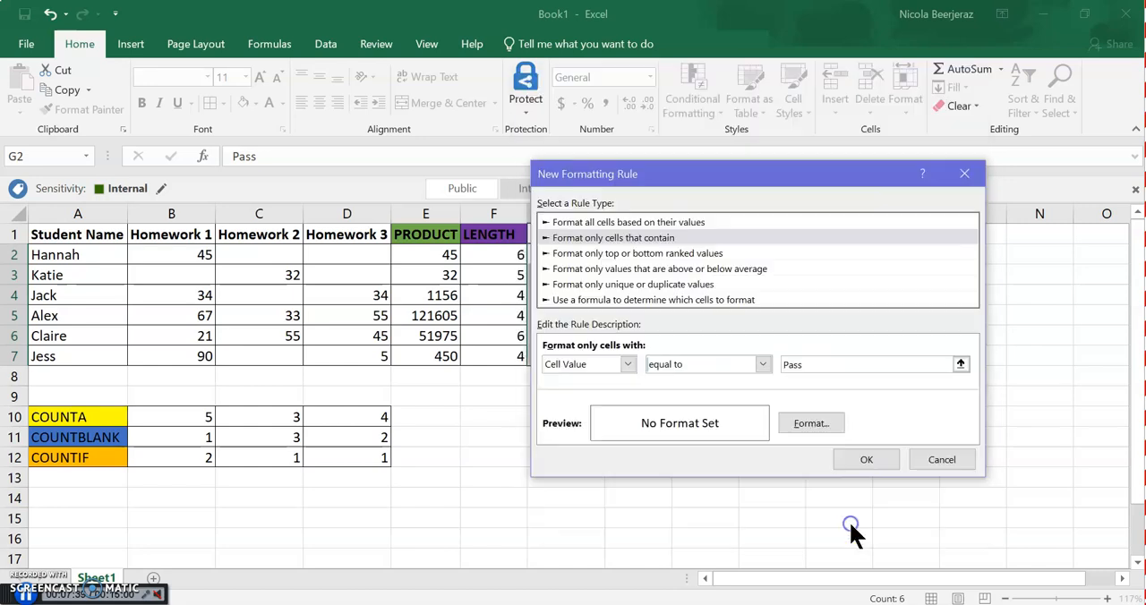
pyautogui.click(863, 460)
pyautogui.click(682, 351)
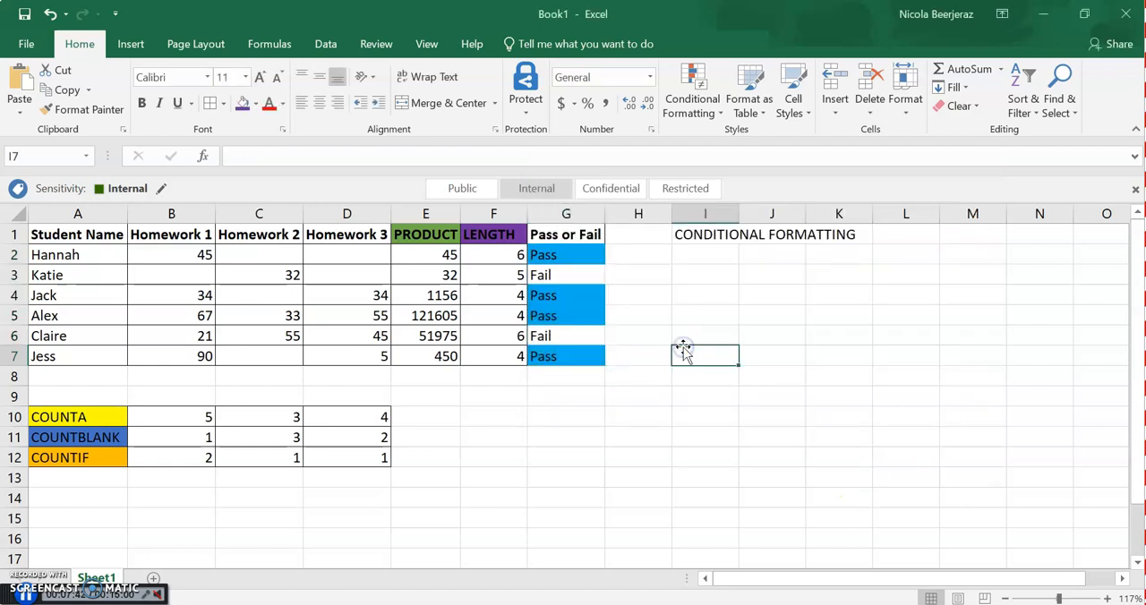